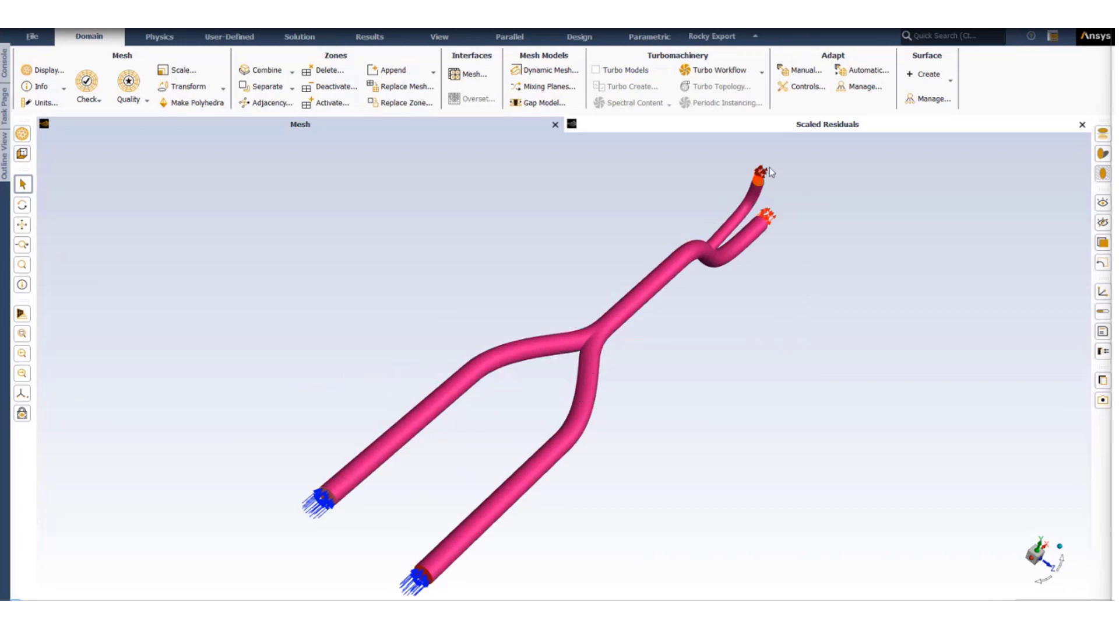
Step: Orbit the Y-pipe mesh to a flatter view, then to a steeper diagonal view
left_click_drag(607, 473, 437, 354)
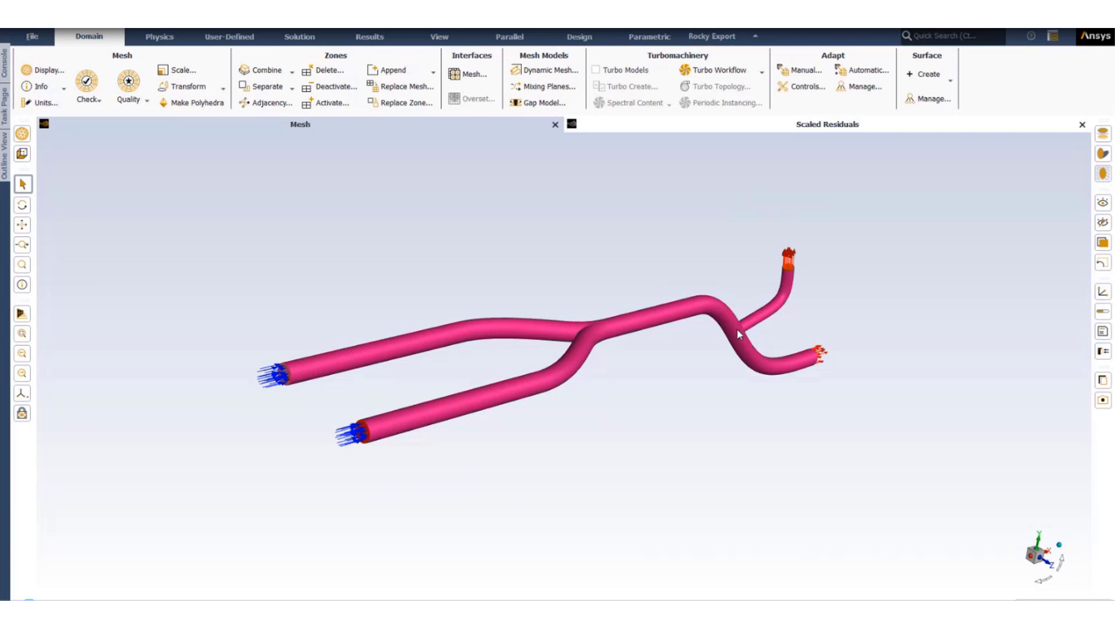
mouse_move(762, 358)
left_mouse_down()
mouse_move(704, 393)
mouse_move(757, 338)
left_mouse_up()
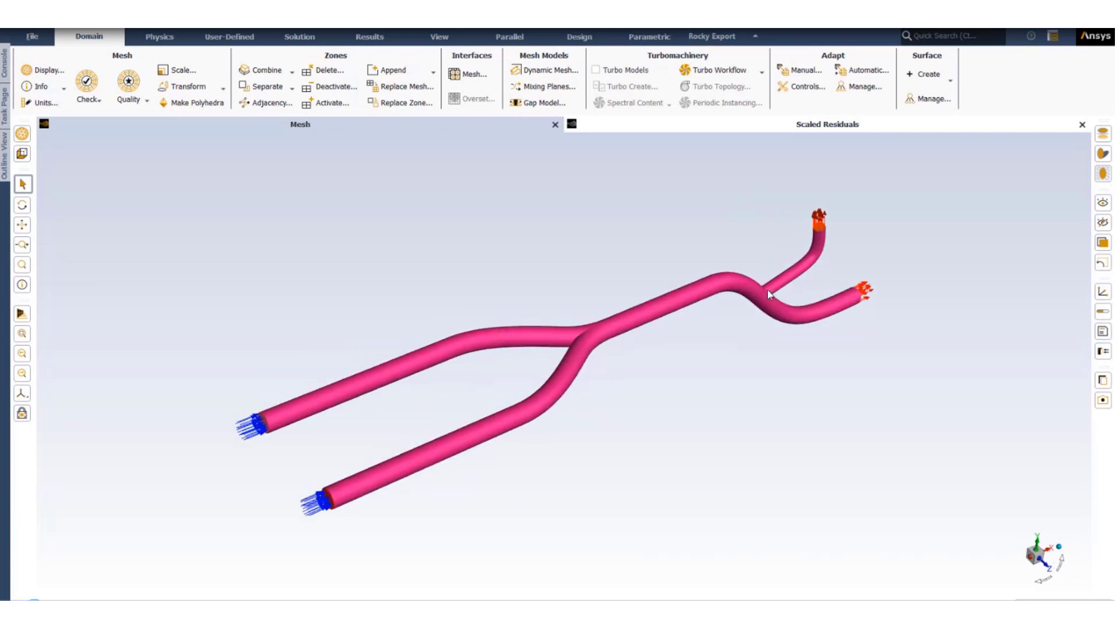
Step: Show the setup tree on General, expand Models and fluid Materials, and select atomic-hydrogen+
left_click(5, 156)
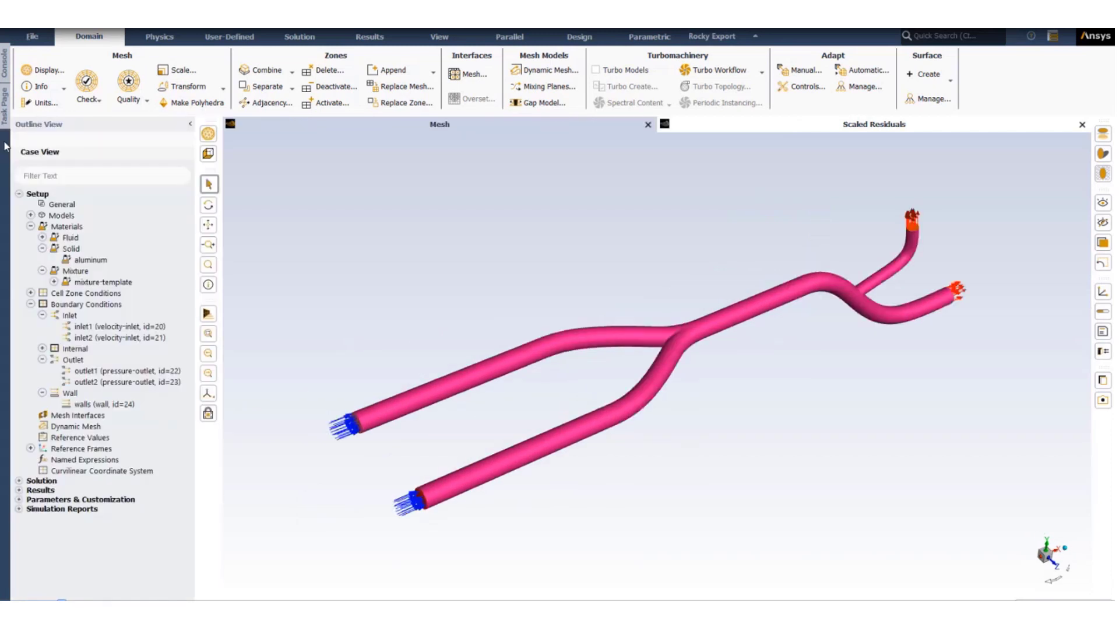
left_click(5, 109)
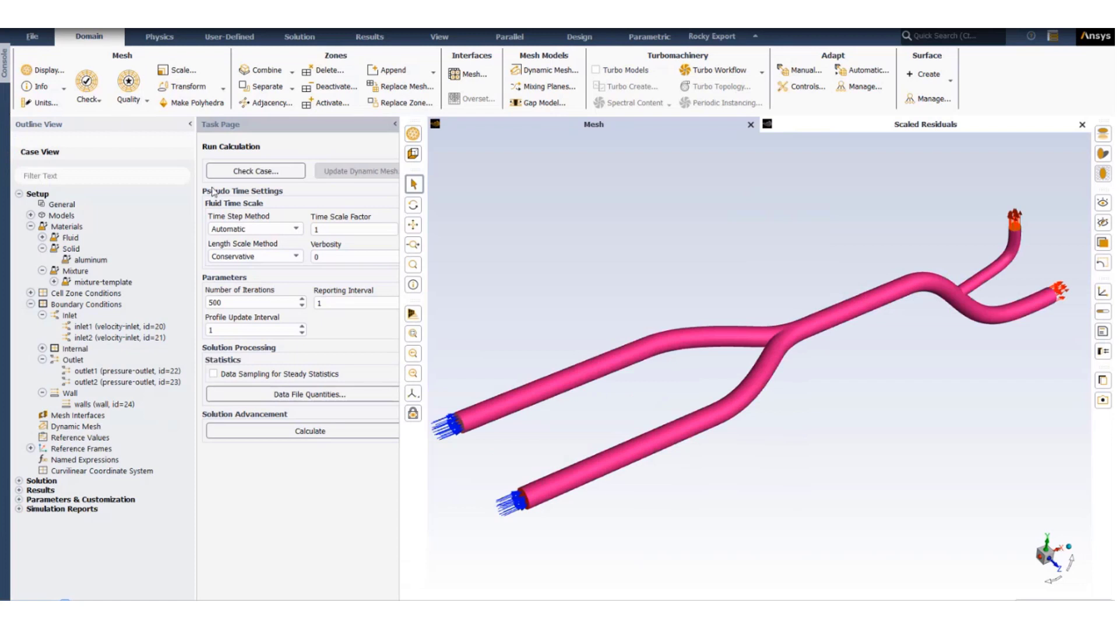
left_click(64, 204)
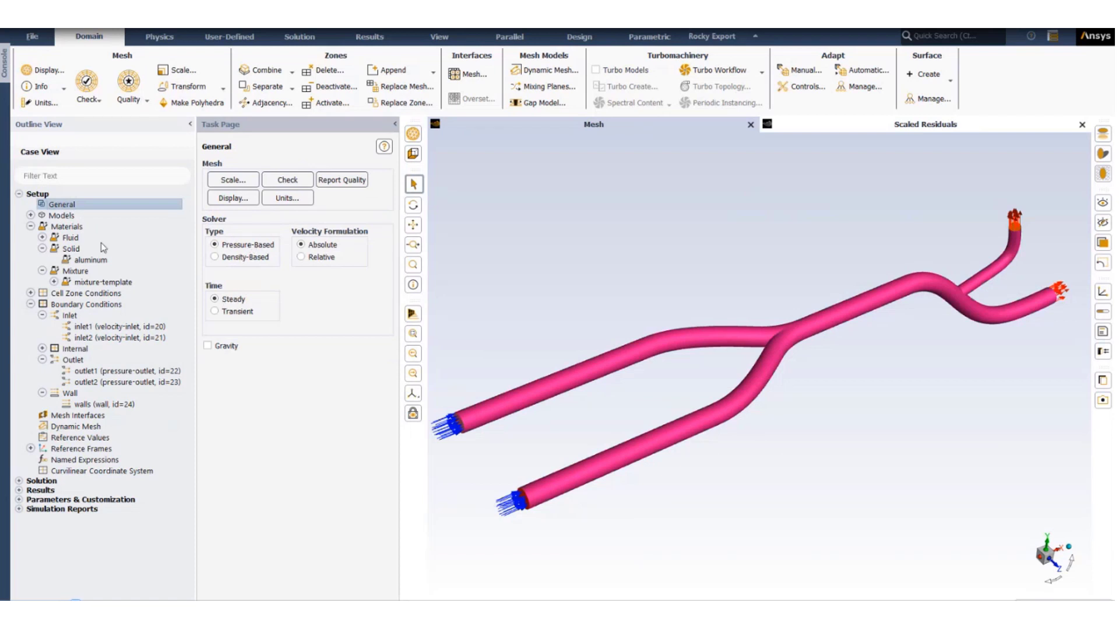
left_click(30, 215)
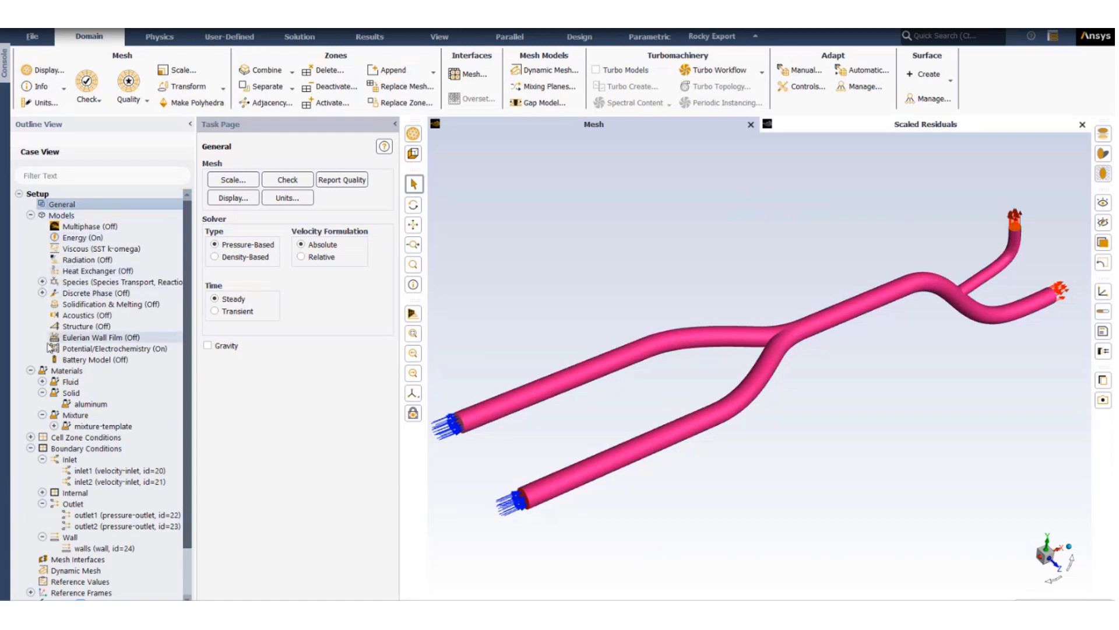
left_click(42, 382)
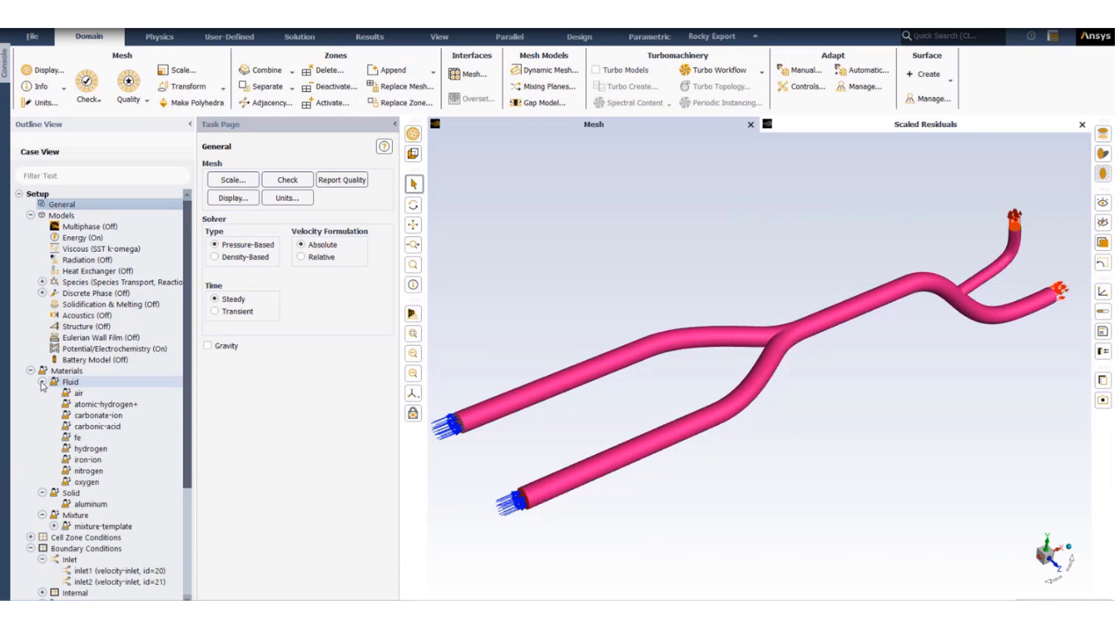
left_click(87, 407)
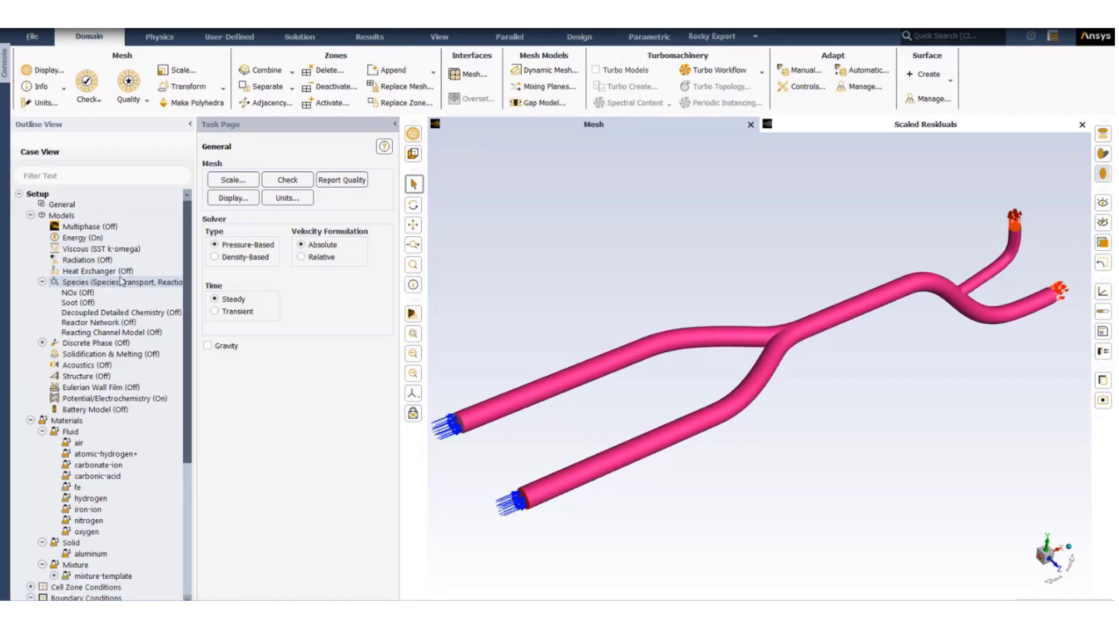
left_click(73, 284)
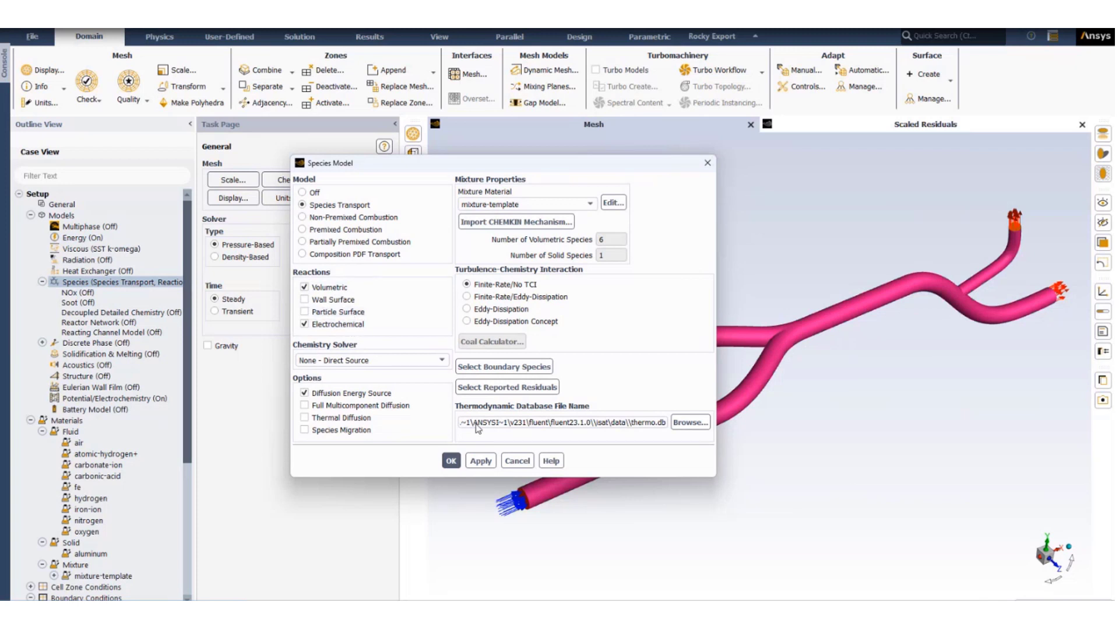
left_click(451, 461)
double_click(93, 454)
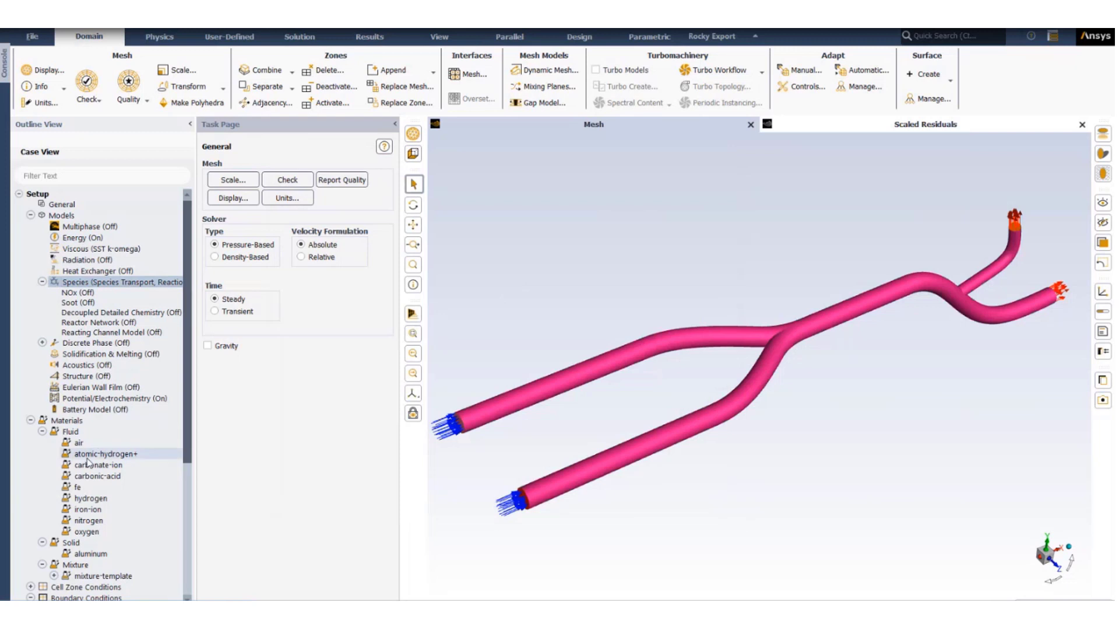
scroll(518, 378, "down", 3)
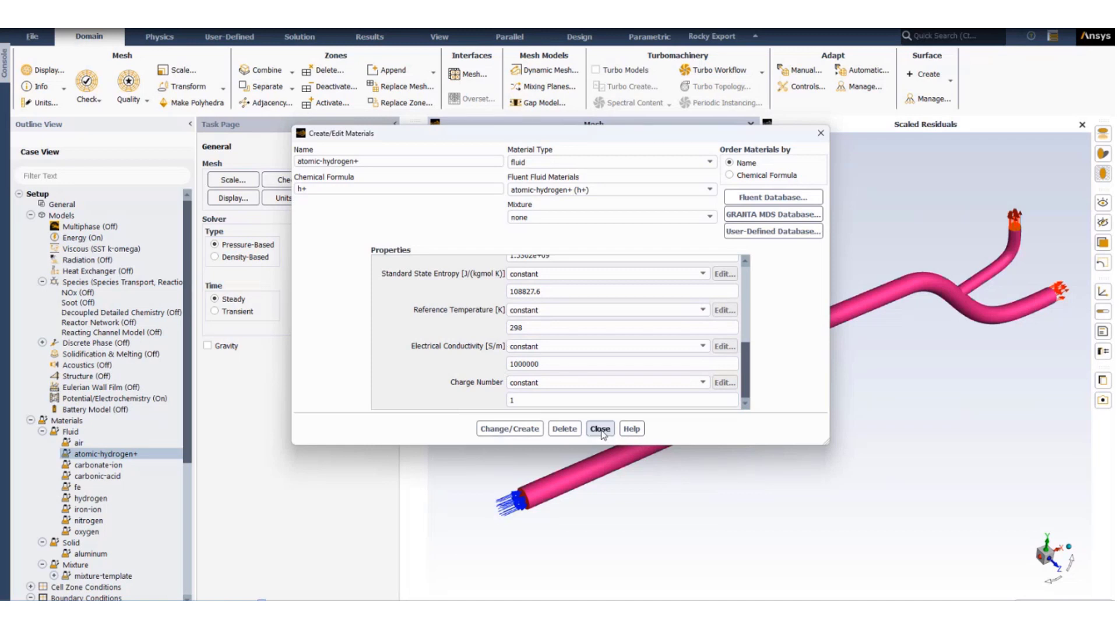
double_click(291, 188)
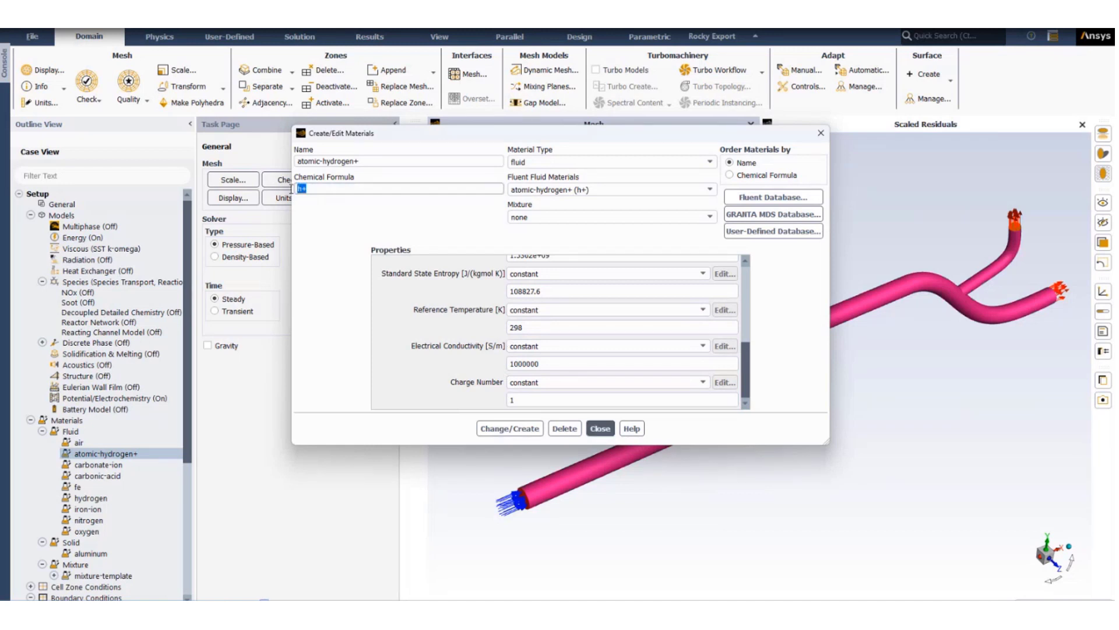
left_click(512, 400)
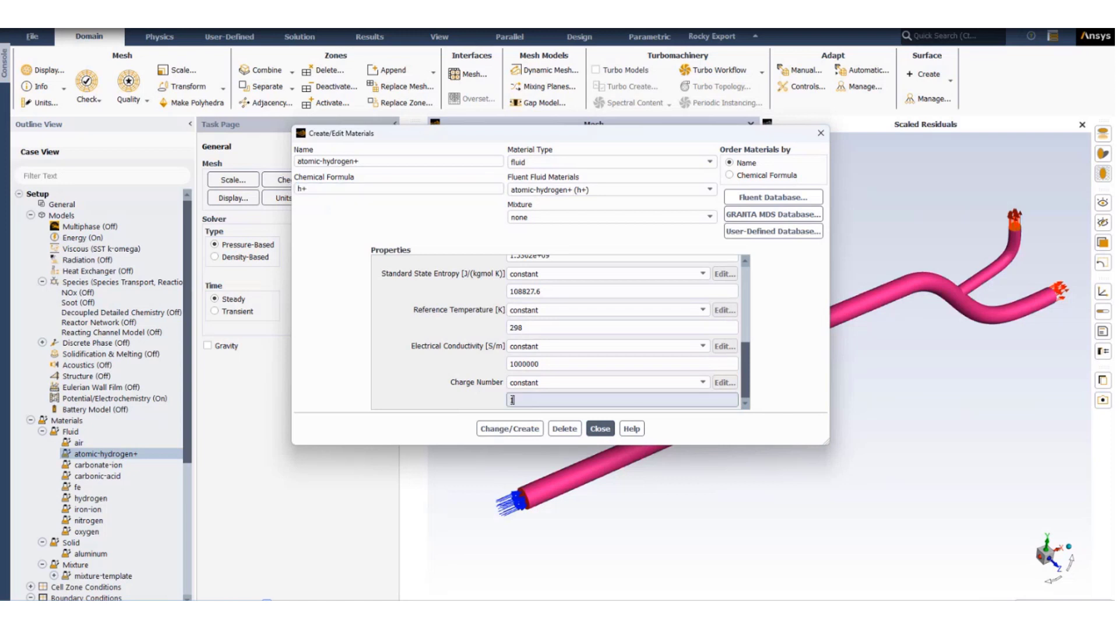
key("Escape")
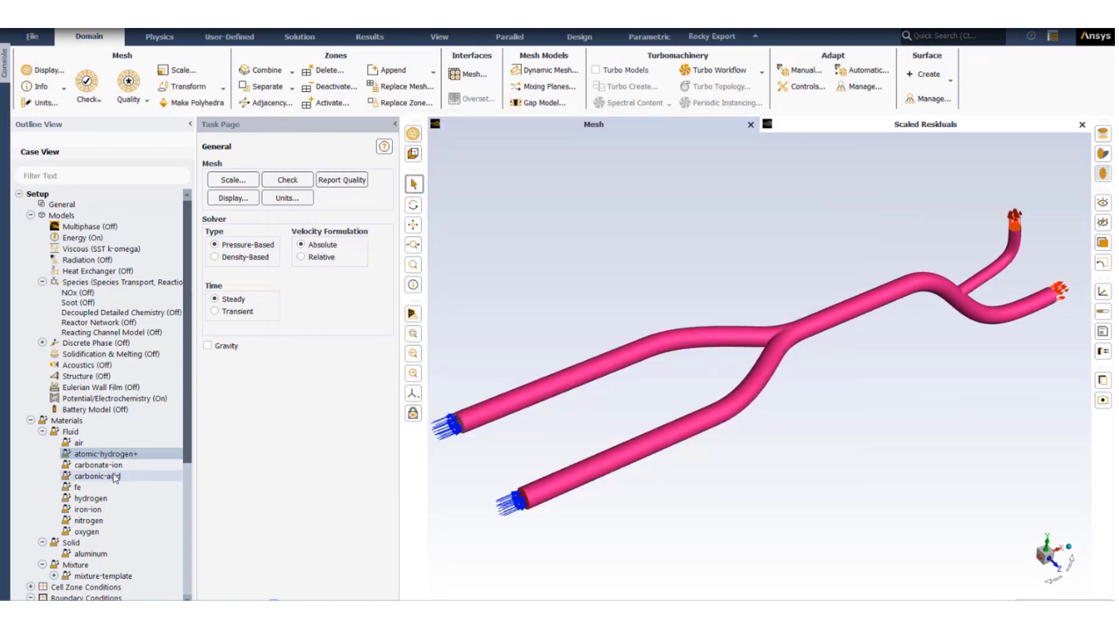
left_click(113, 467)
double_click(114, 469)
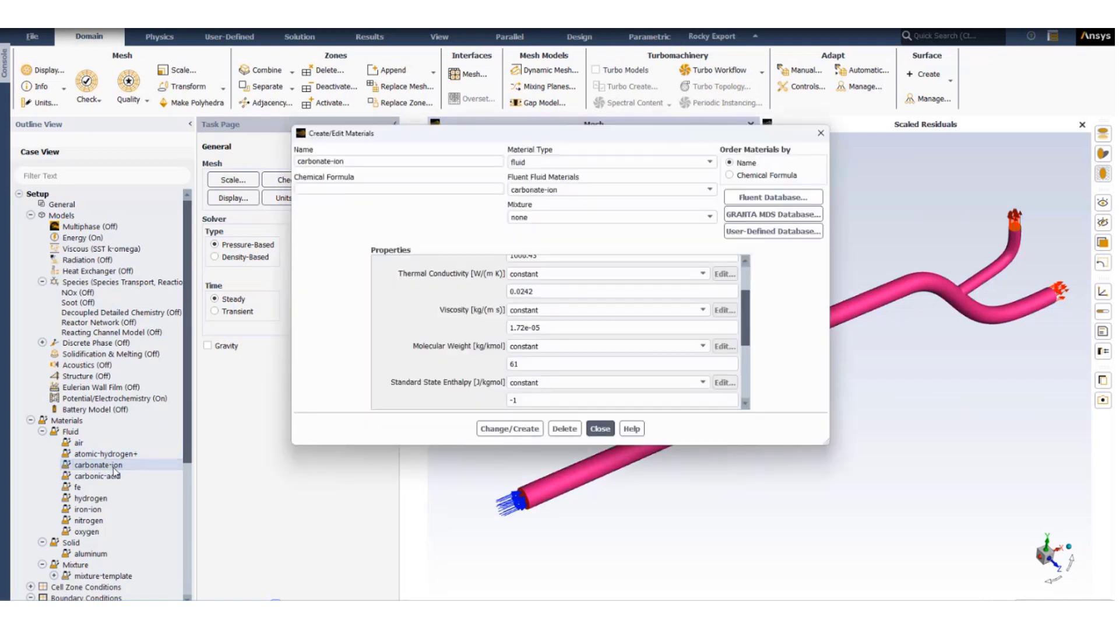
scroll(530, 382, "down", 3)
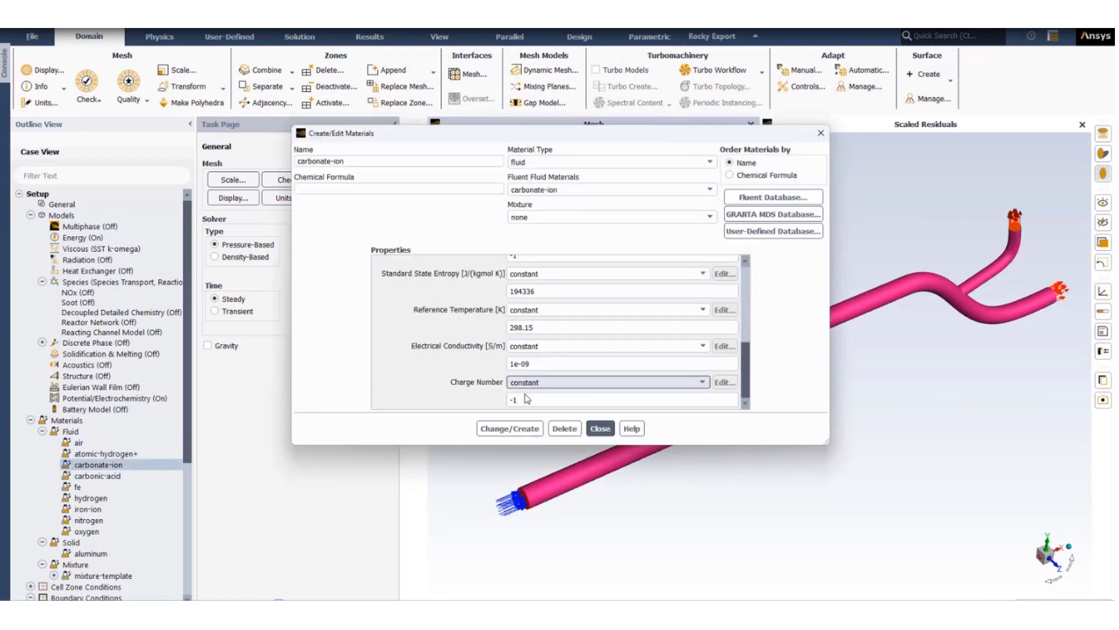
double_click(524, 399)
left_click(594, 422)
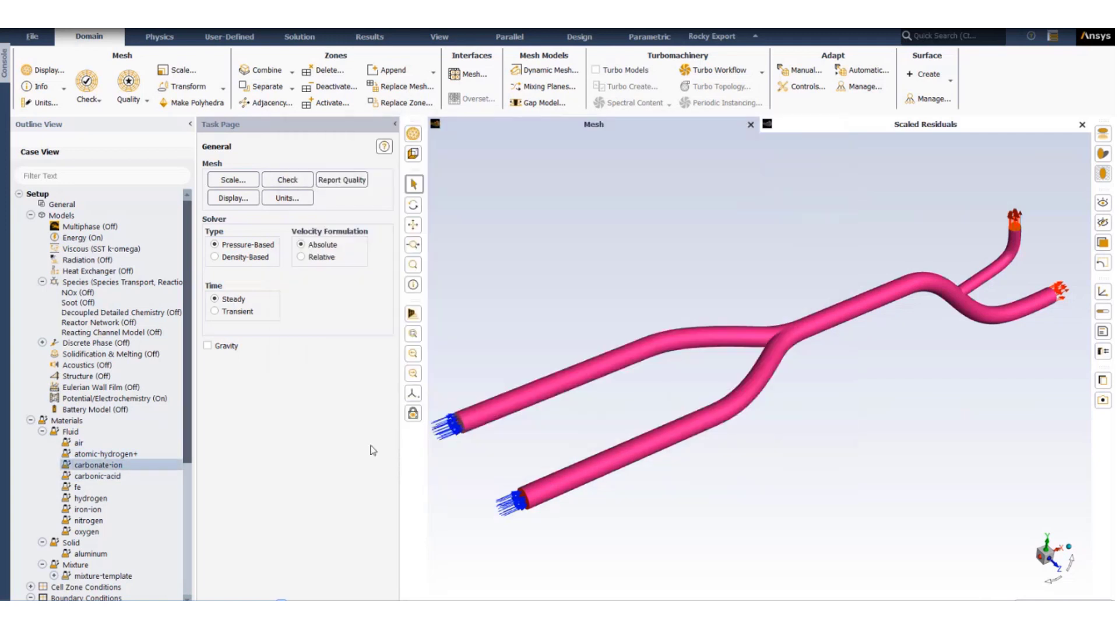
double_click(100, 478)
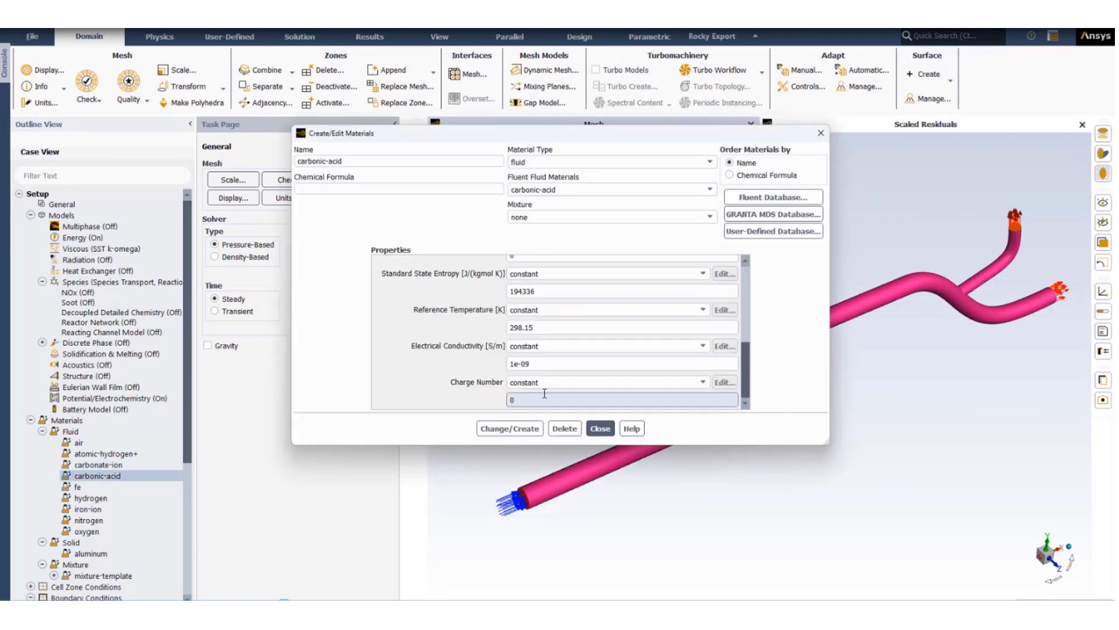
double_click(512, 399)
left_click(610, 428)
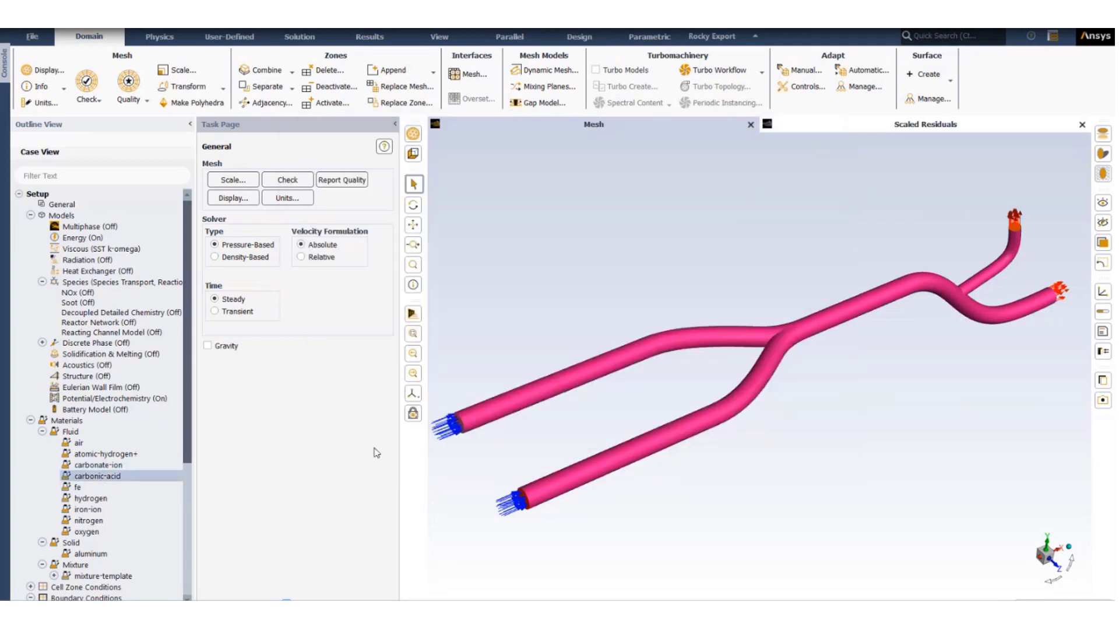
double_click(96, 487)
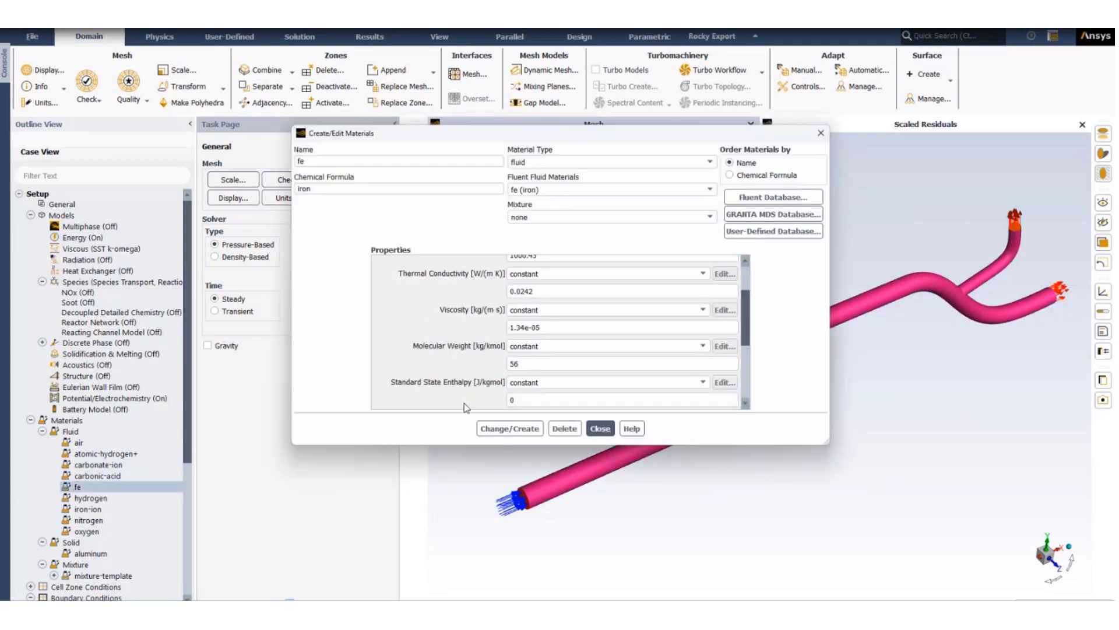
scroll(486, 373, "down", 5)
left_click(525, 399)
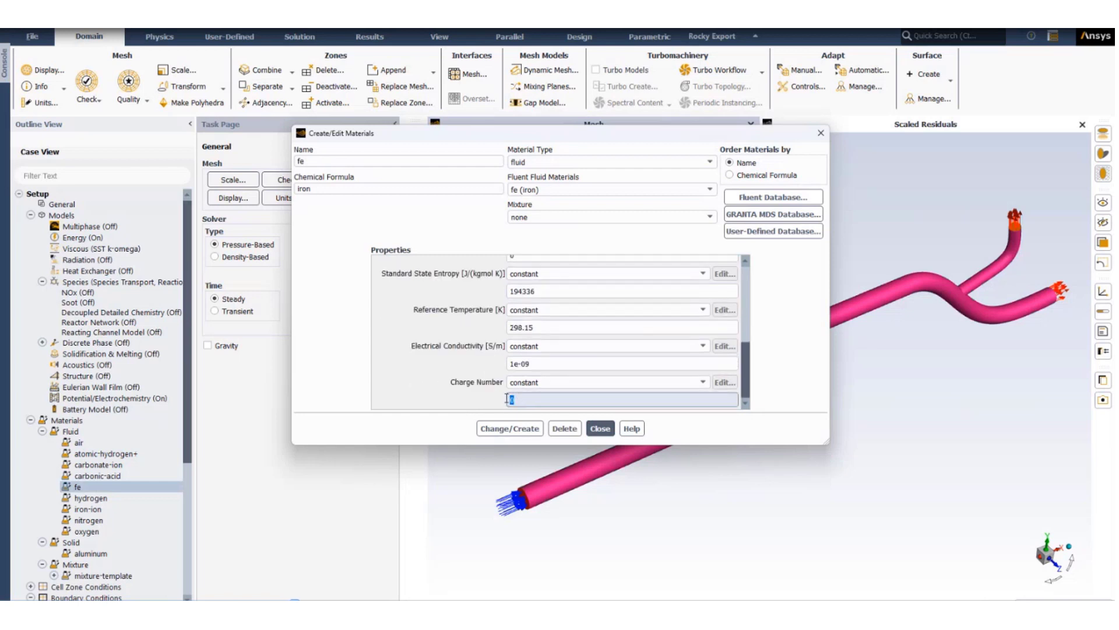
left_click(600, 428)
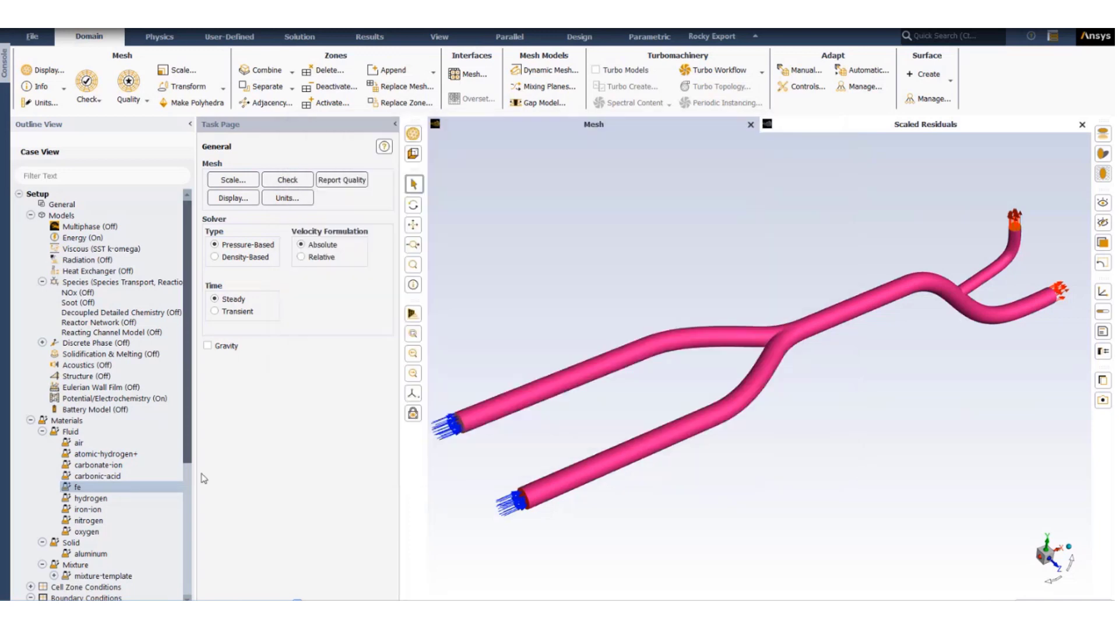
double_click(102, 498)
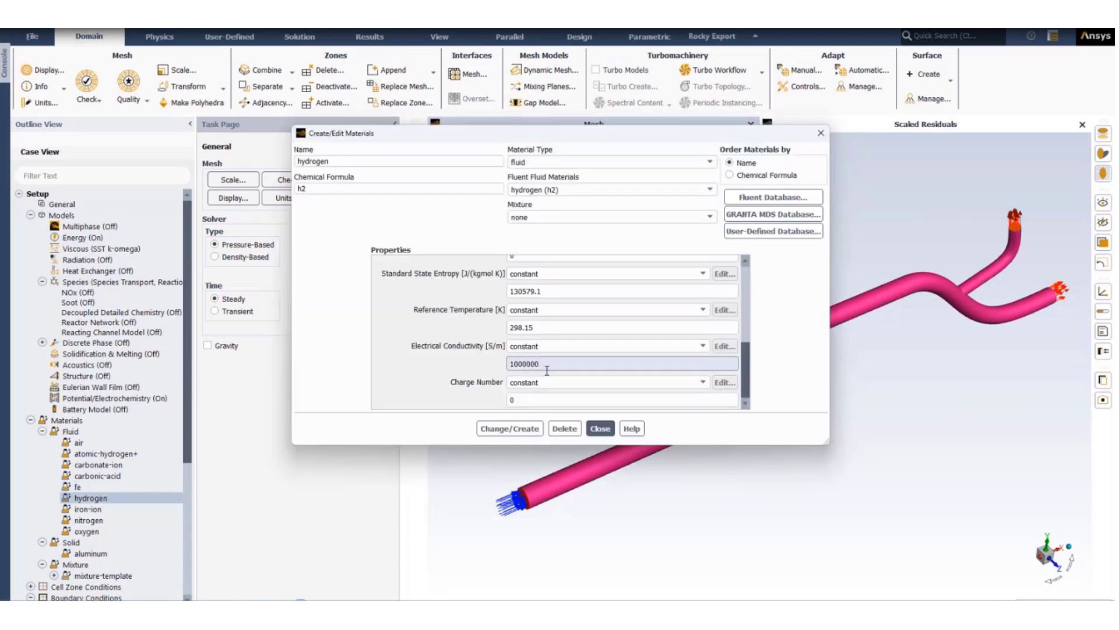
double_click(512, 399)
left_click(600, 428)
double_click(86, 509)
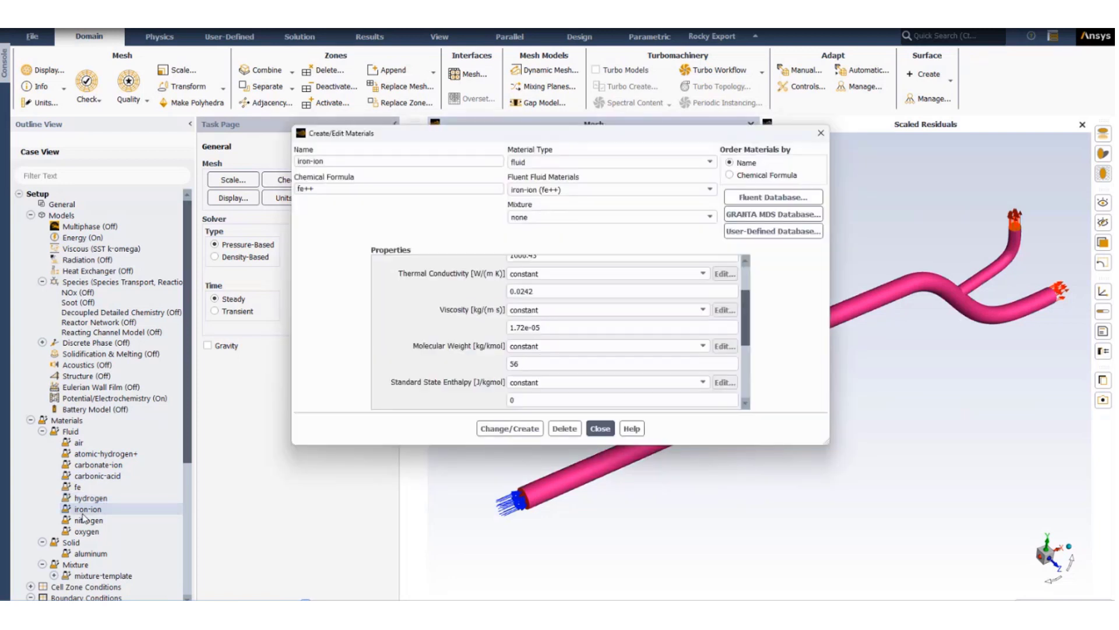
scroll(511, 322, "down", 5)
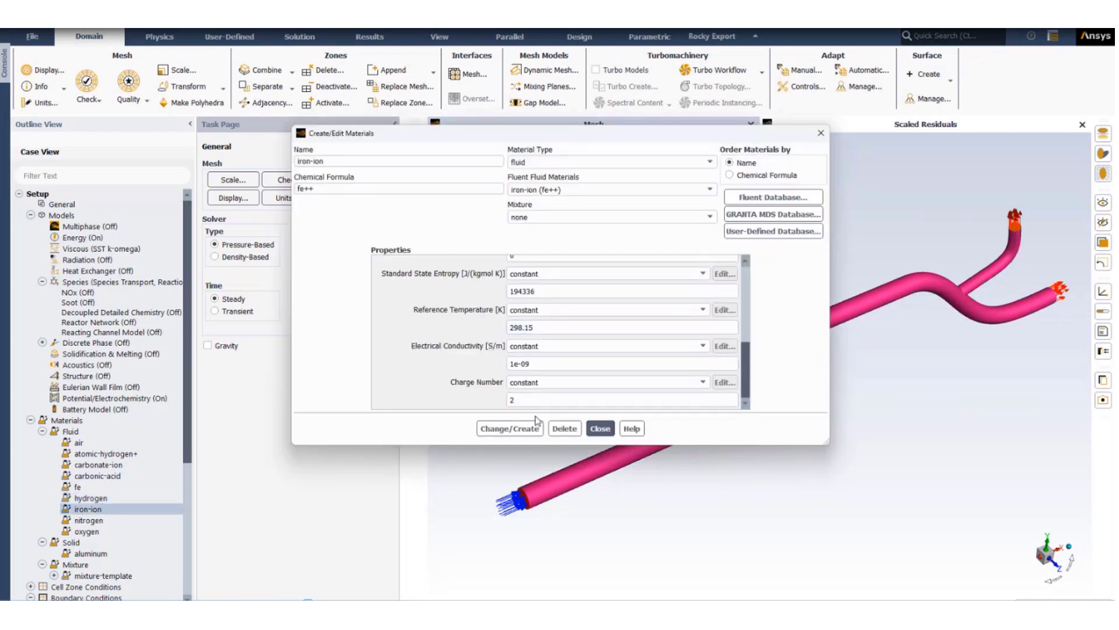
double_click(512, 400)
left_click(600, 427)
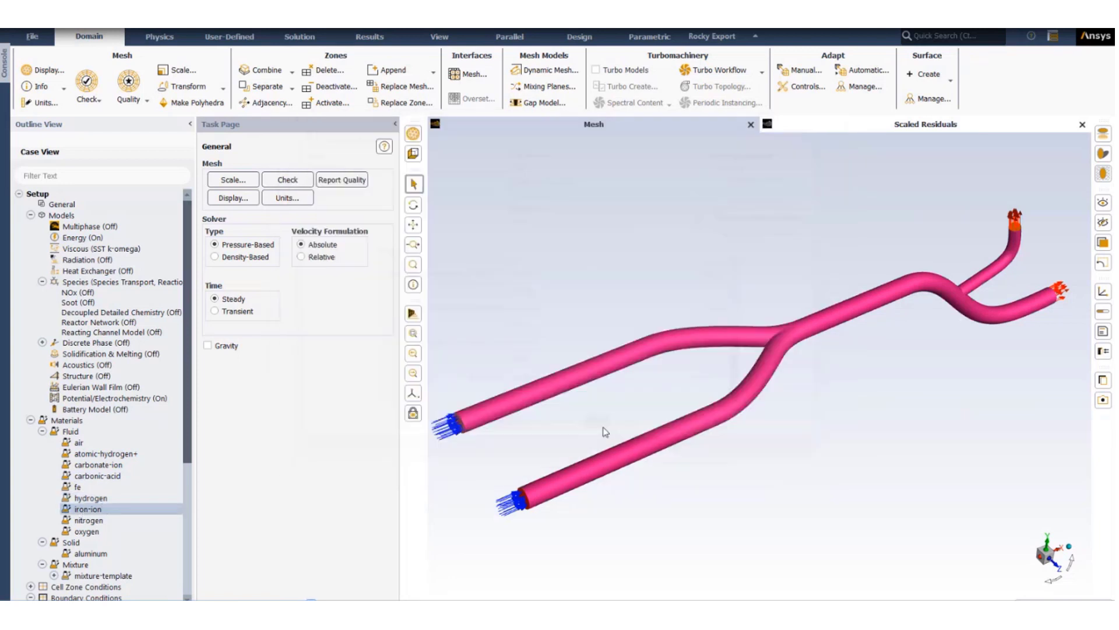
Step: Open the mixture-template material properties from the materials list
scroll(93, 447, "down", 3)
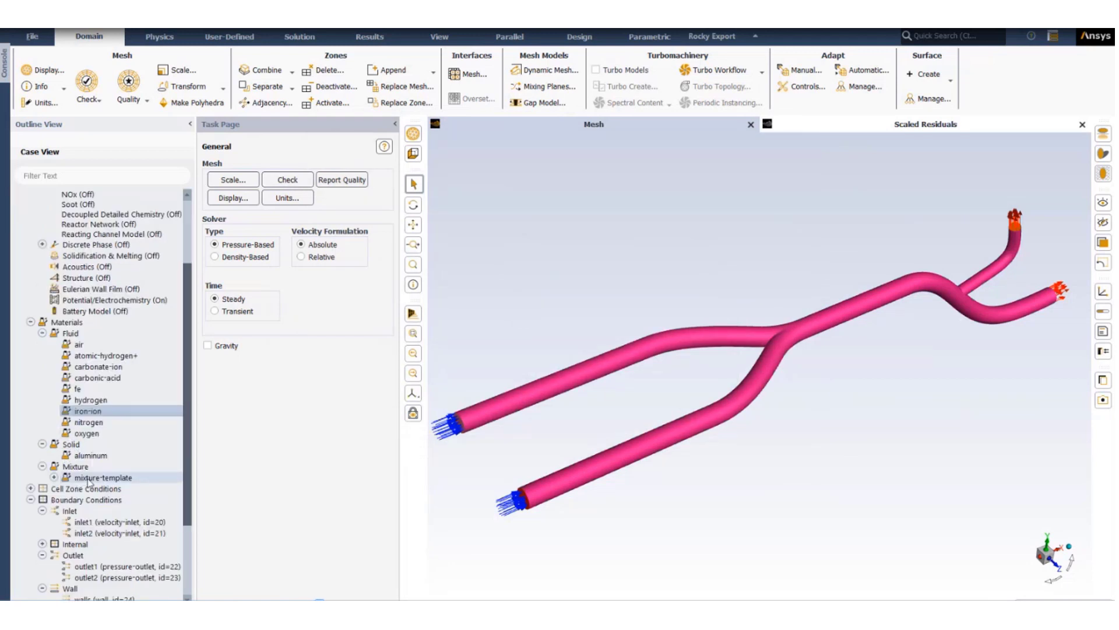
double_click(103, 477)
scroll(511, 348, "up", 10)
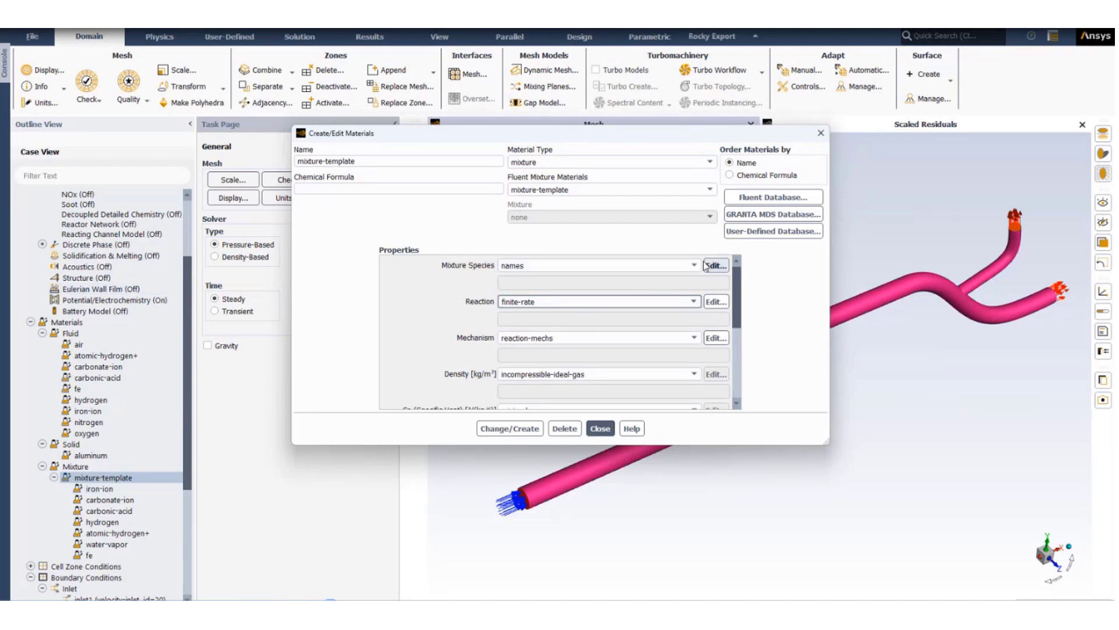
Step: Inspect the mixture species: air, carbonic-acid, h2 and the solid species iron
left_click(721, 268)
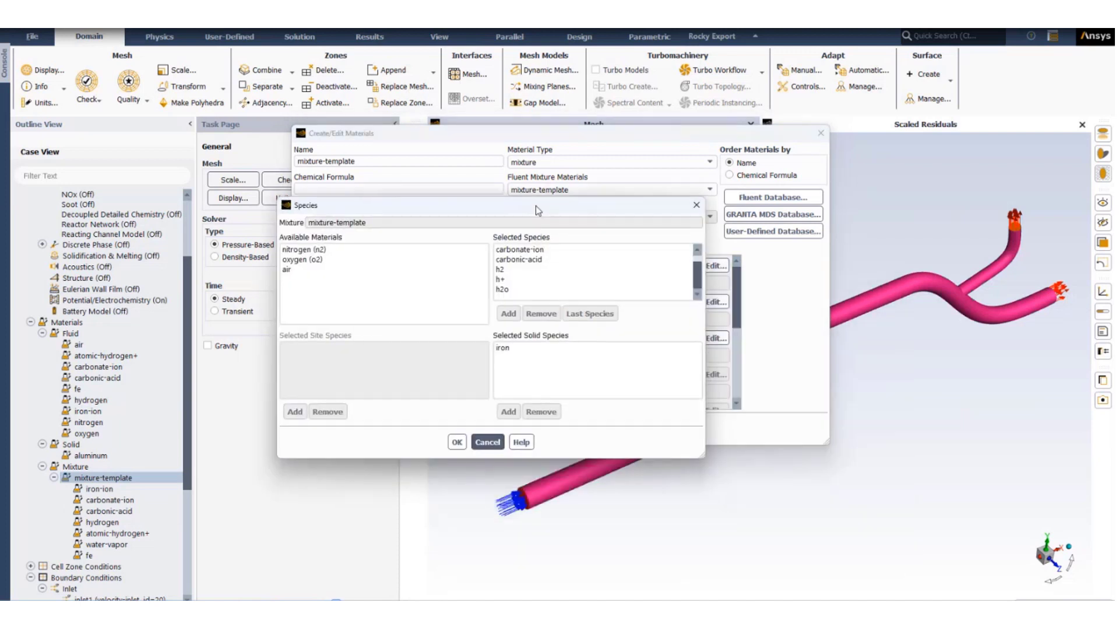
left_click(303, 250)
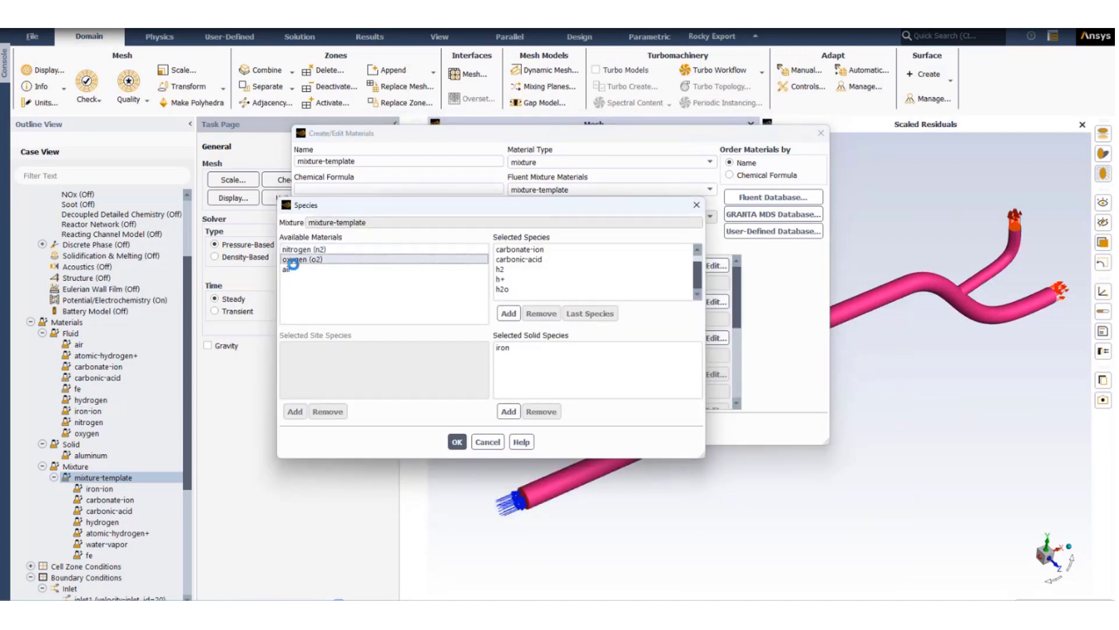
left_click(287, 270)
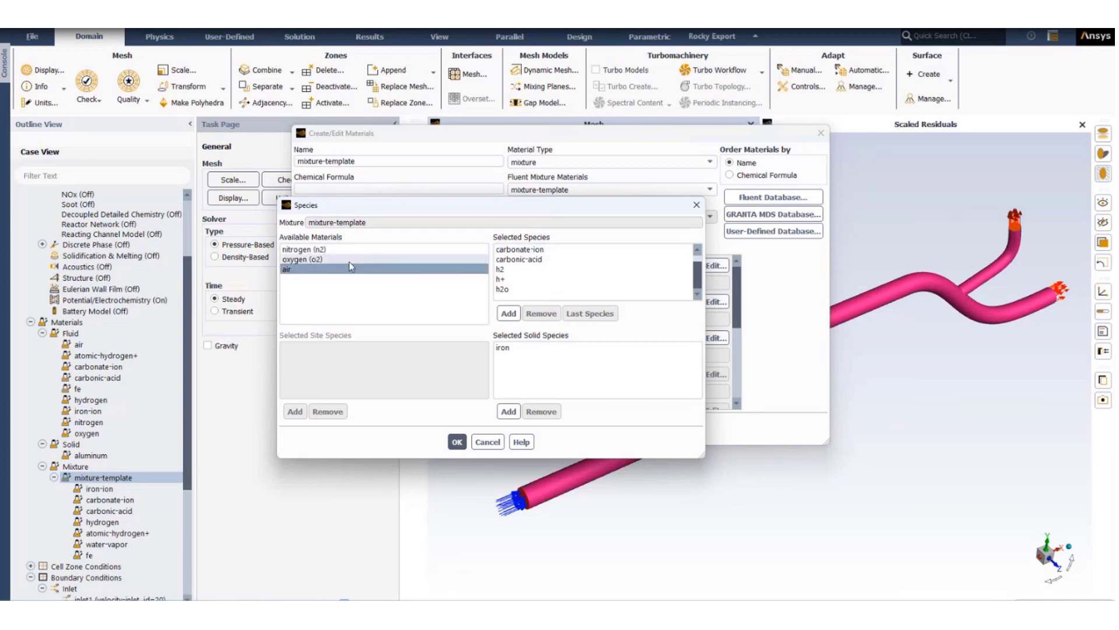
left_click(522, 259)
left_click(523, 260)
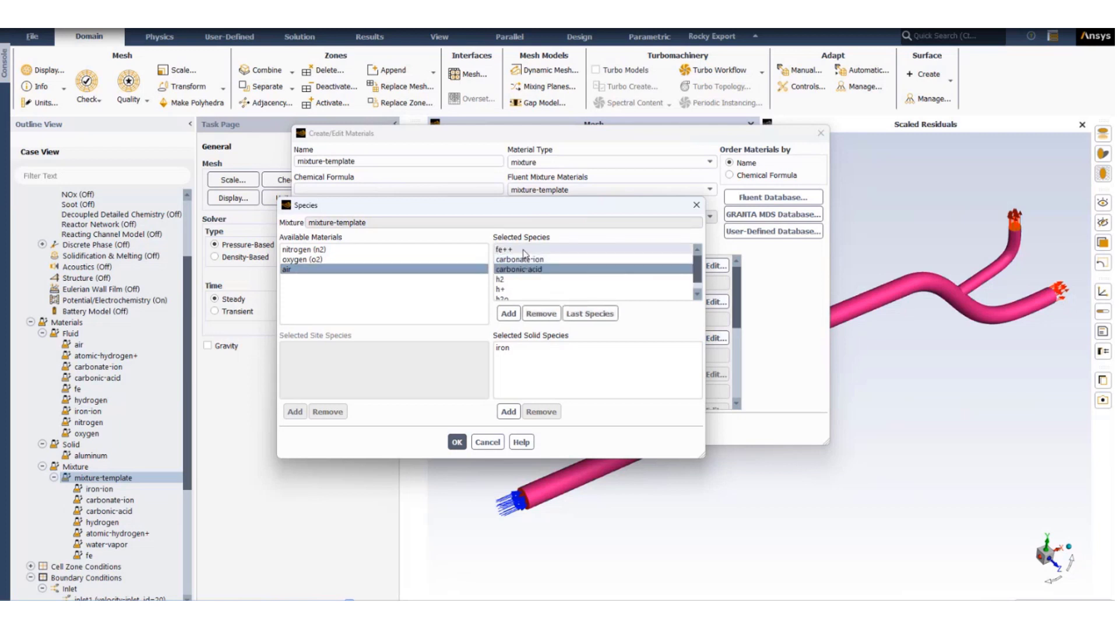
left_click(523, 249)
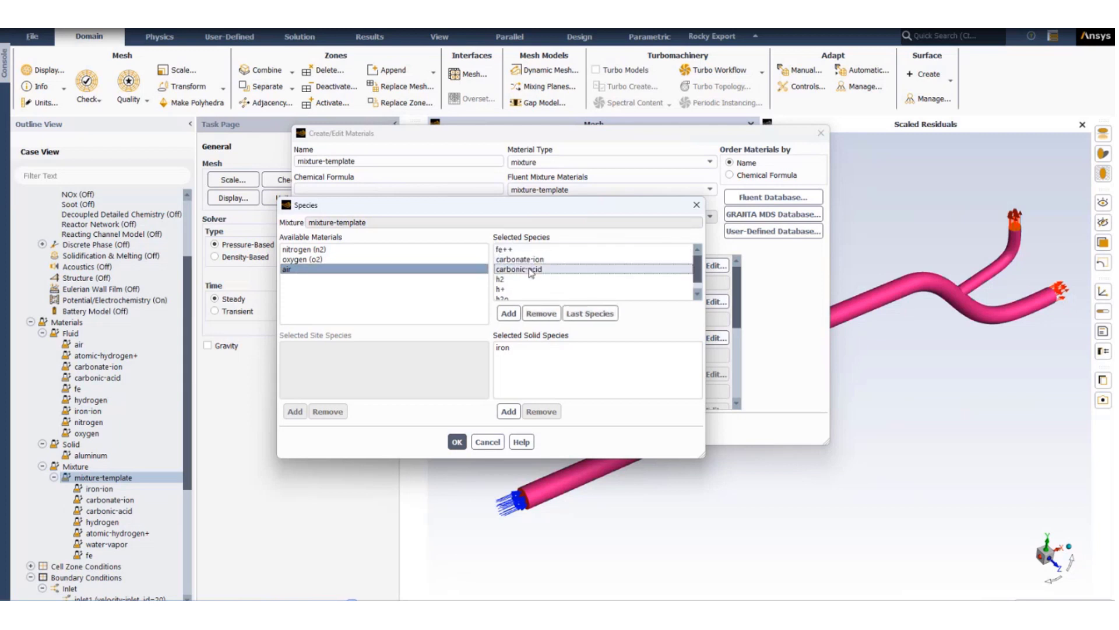
left_click(513, 280)
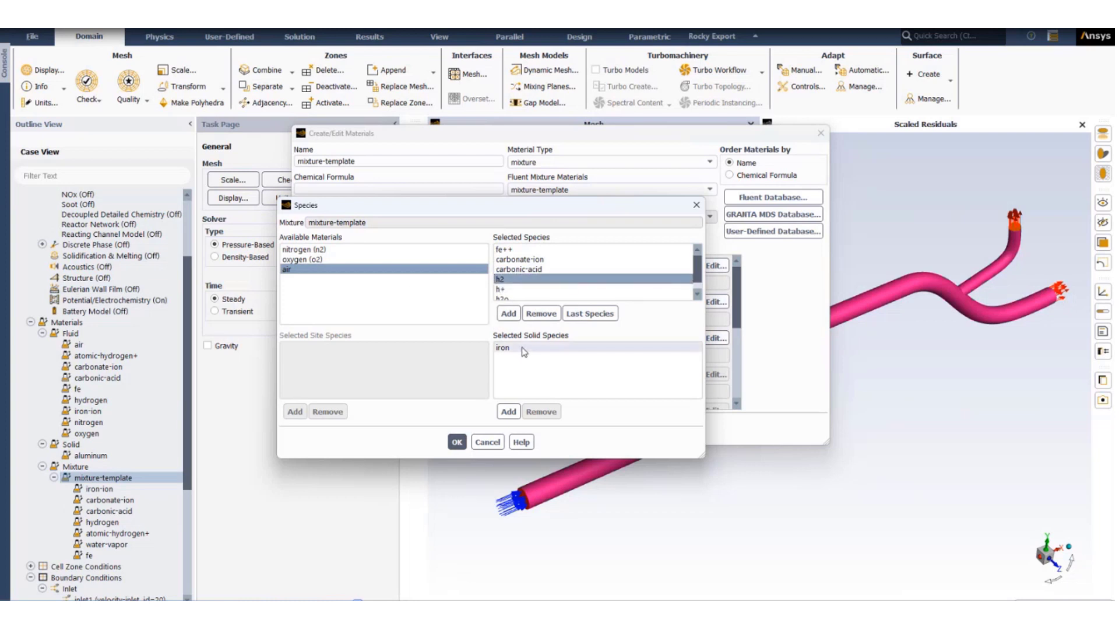
left_click(524, 350)
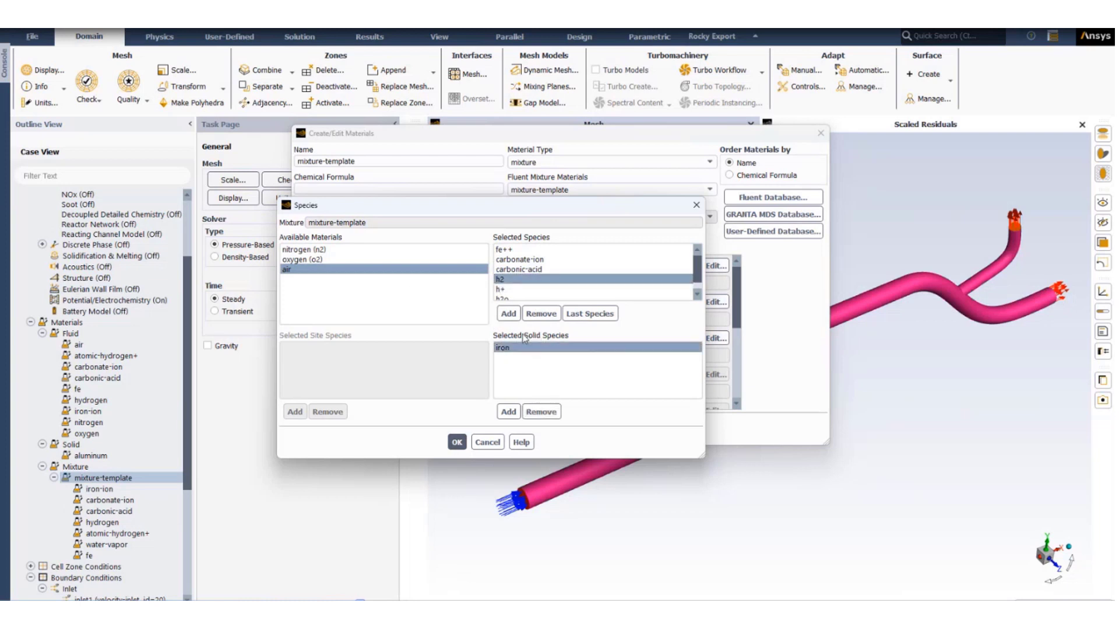
Step: Leave the species unchanged and view the Anode reaction's -0.1 equilibrium potential
left_click(488, 443)
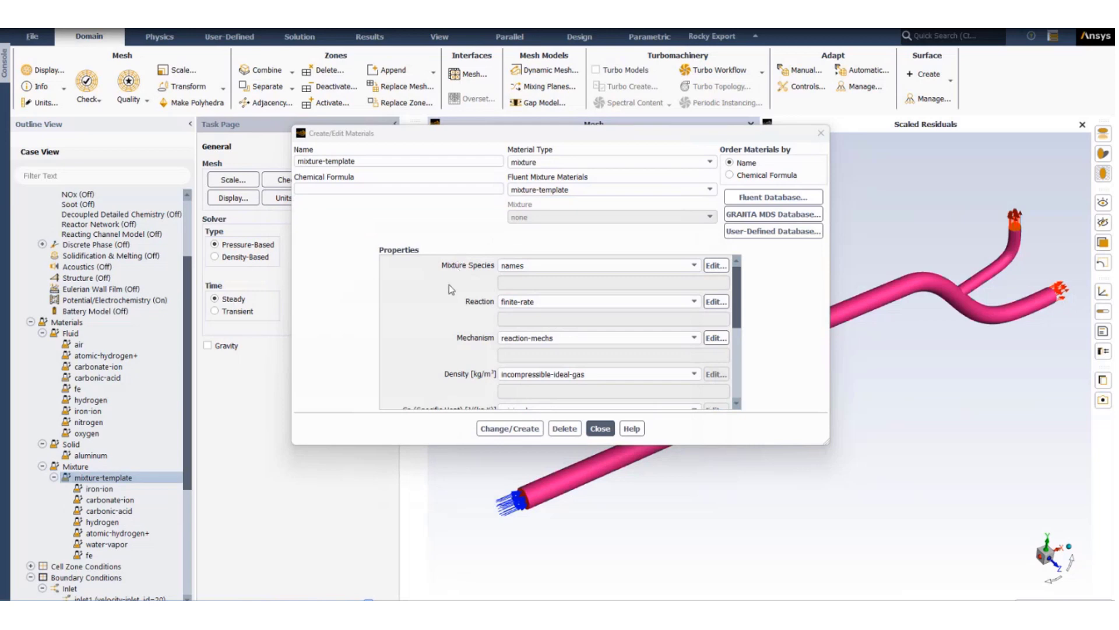
left_click(716, 302)
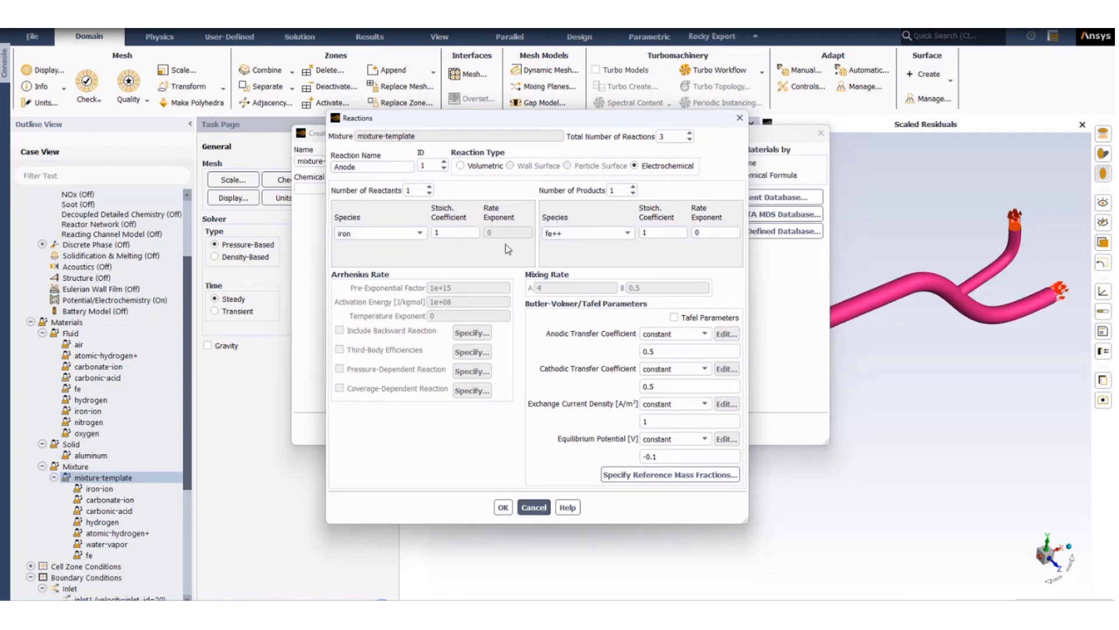
triple_click(678, 456)
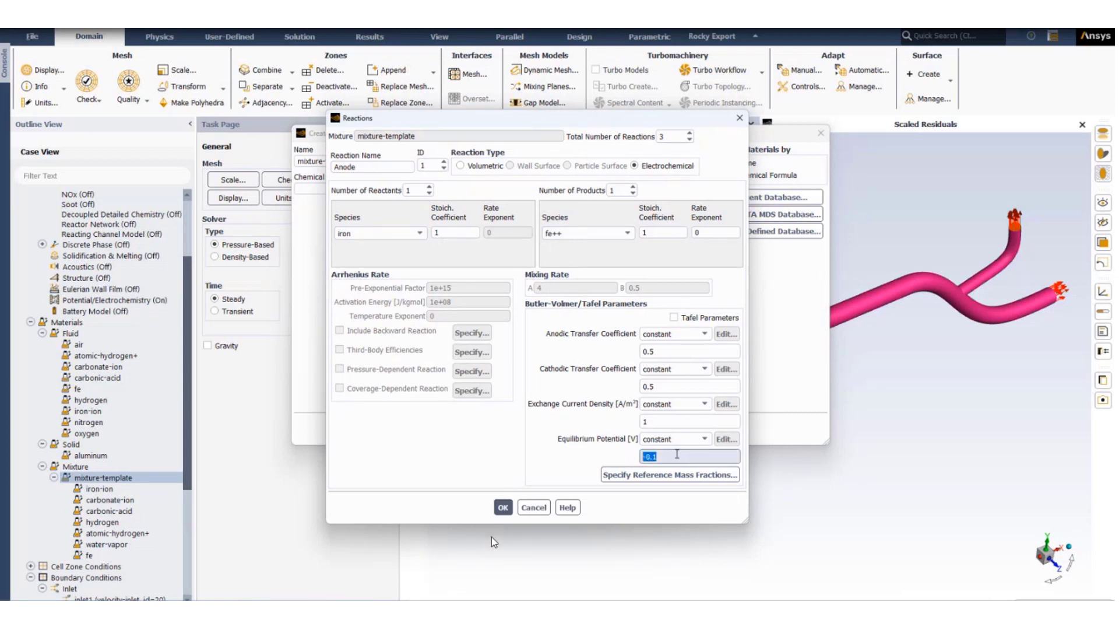
Step: Review cathode1 at 0.1 V and cathode2 with h2 reactant, leaving both unchanged
left_click(445, 164)
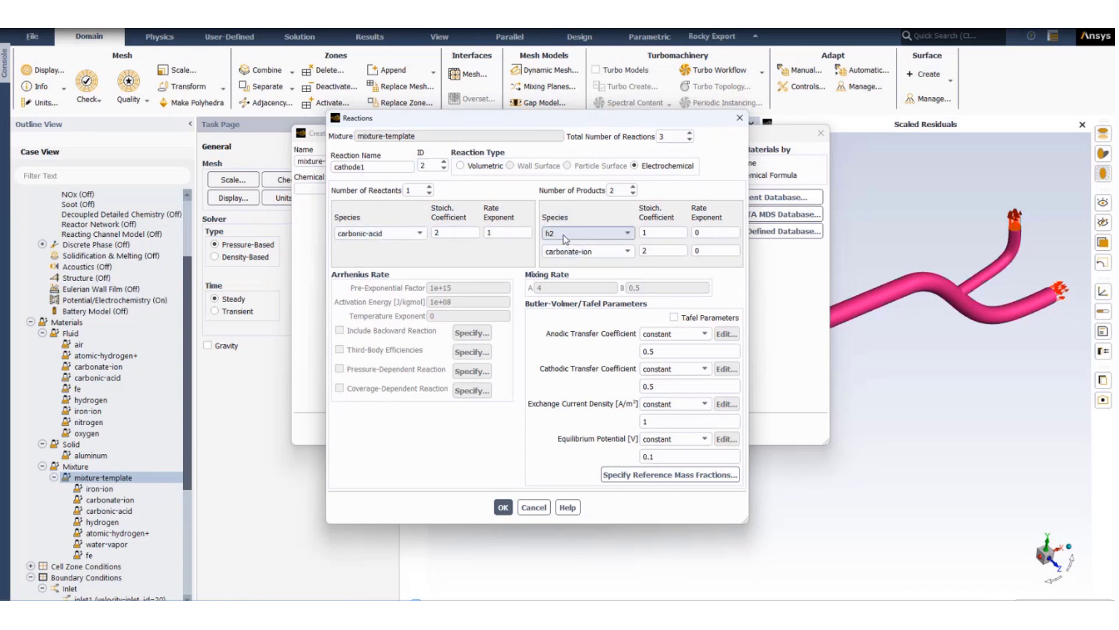
double_click(654, 457)
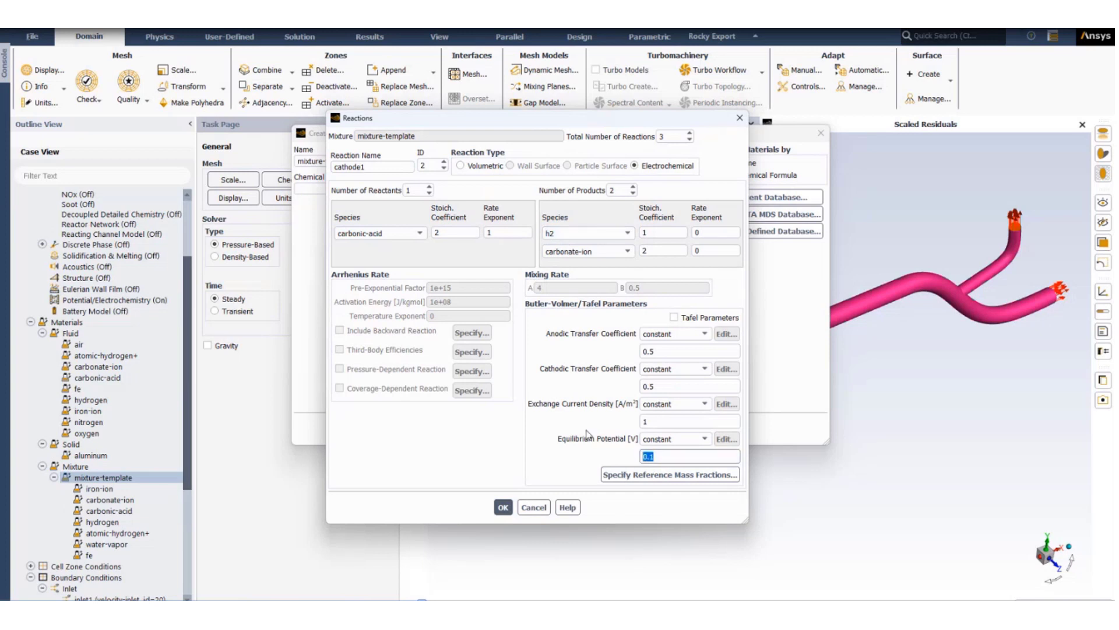
left_click(442, 168)
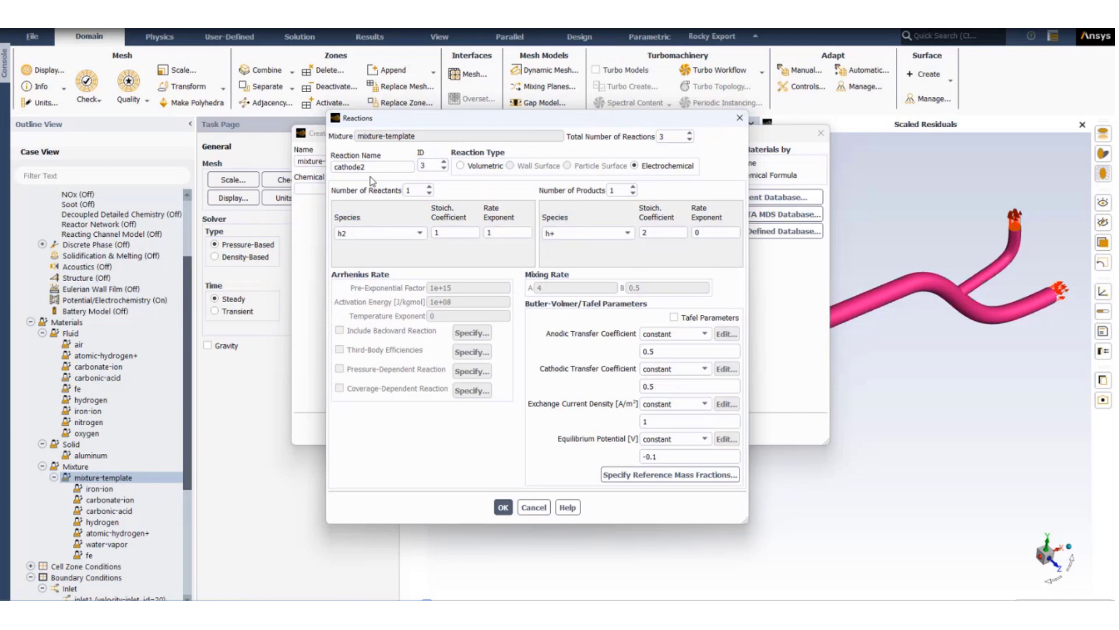
left_click(379, 234)
left_click(379, 233)
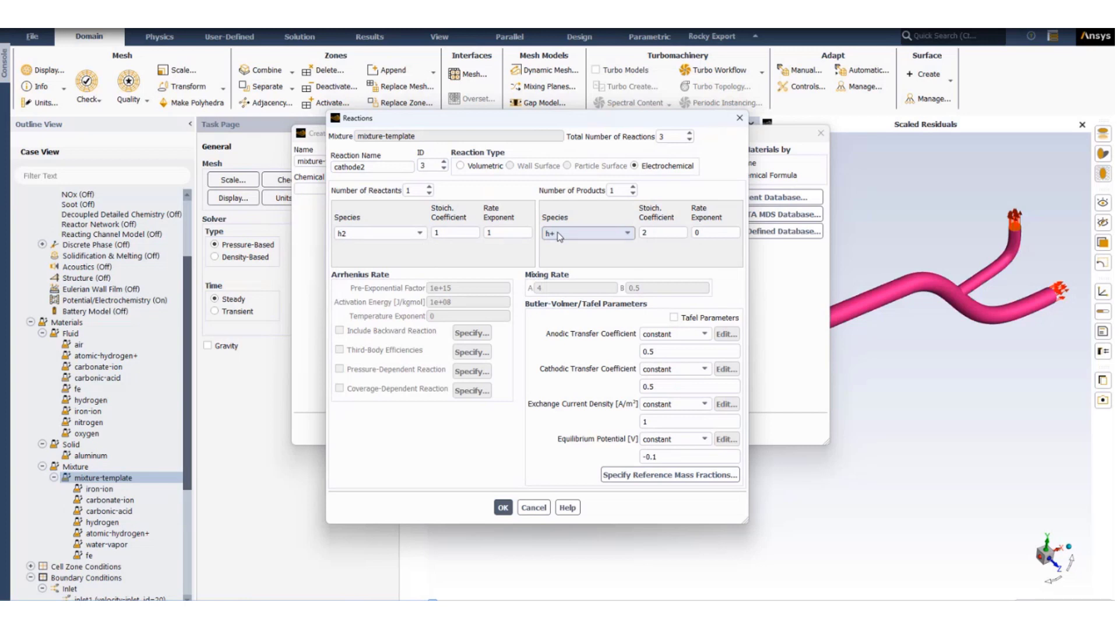
left_click(648, 456)
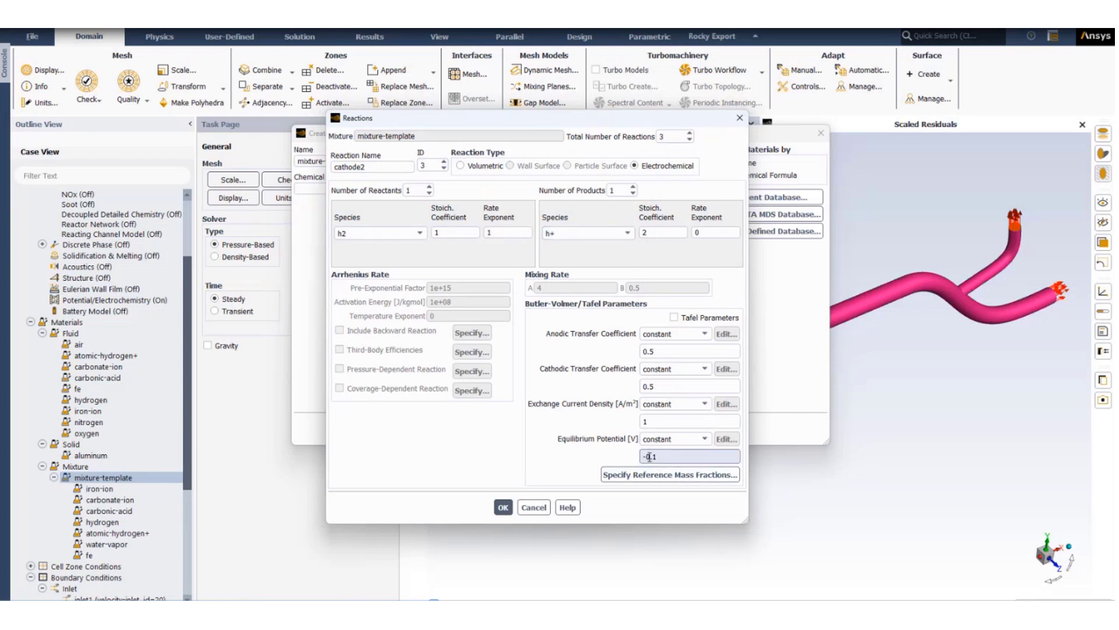
Step: Check the reaction mechanism without changes and close the mixture-template material settings
left_click(539, 508)
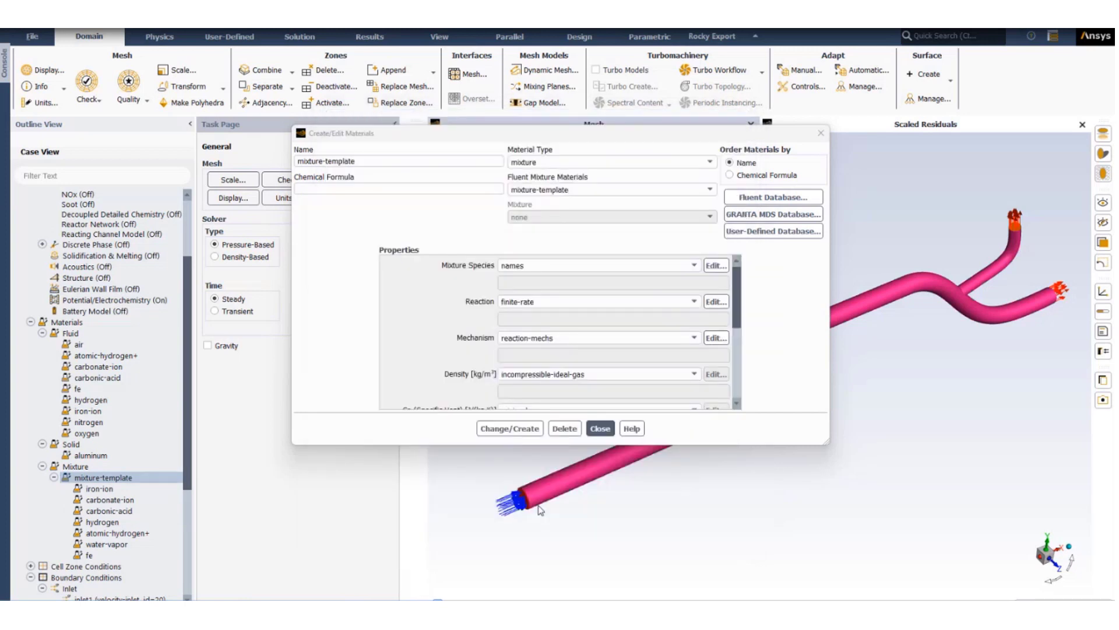
left_click(716, 338)
left_click_drag(383, 303, 713, 268)
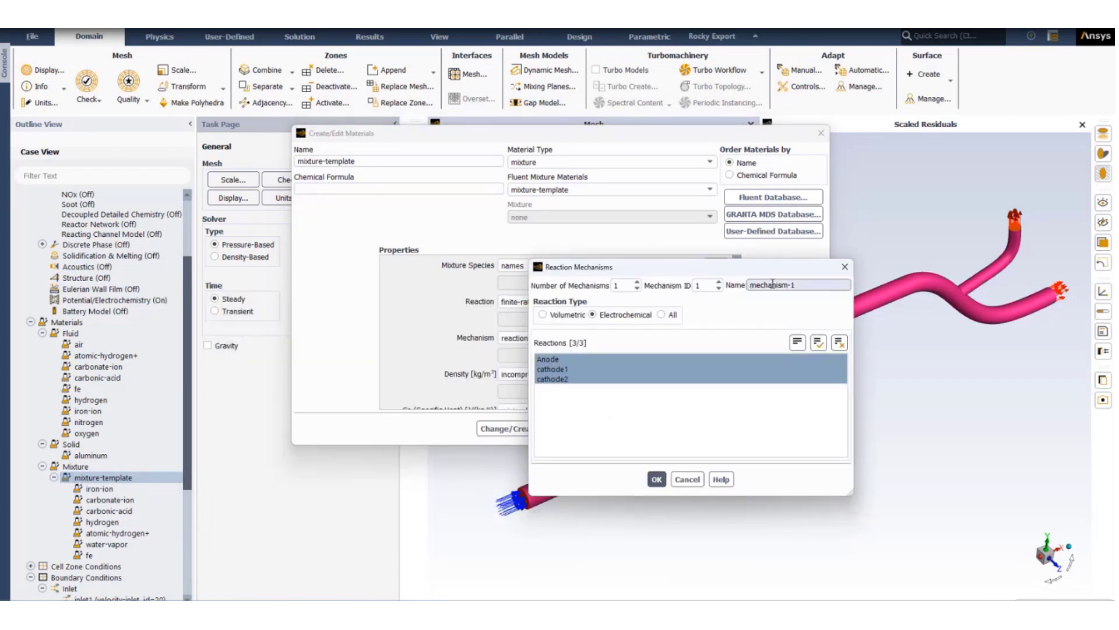
left_click(687, 480)
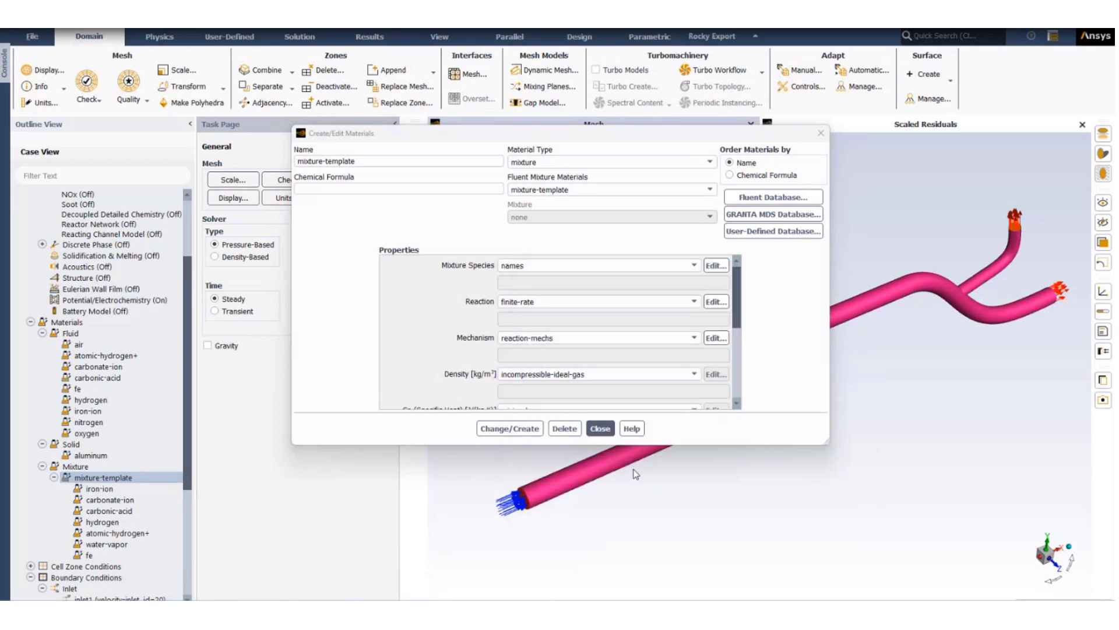
left_click(600, 431)
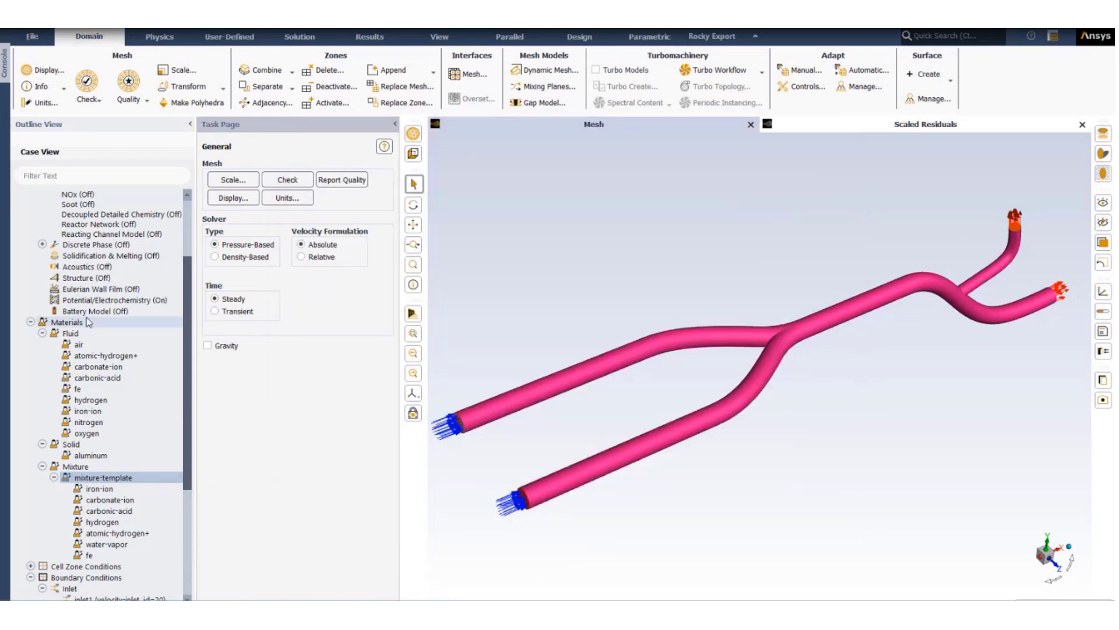
Step: Select the inlet1 and inlet2 boundaries under Boundary Conditions, ending on inlet1
scroll(82, 414, "down", 5)
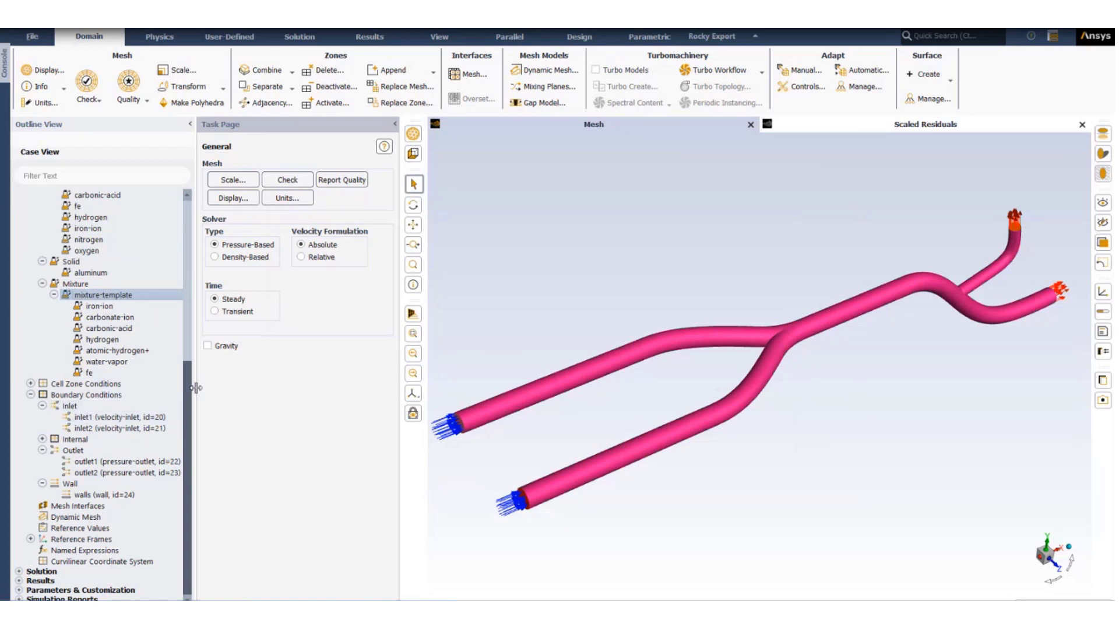
left_click(109, 417)
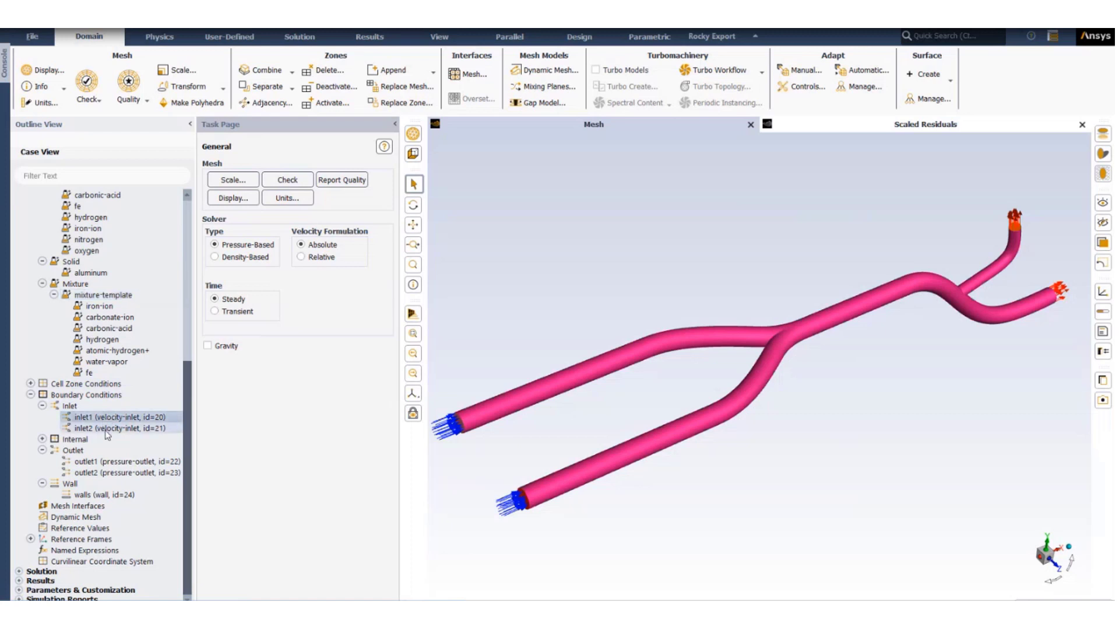
left_click(109, 427, "ctrl")
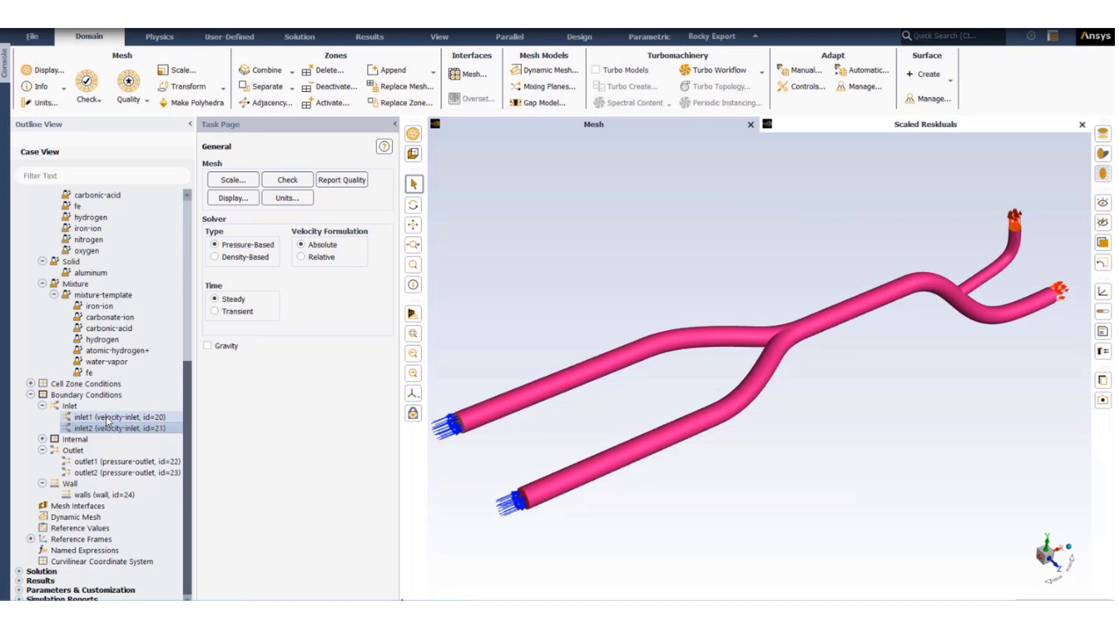
left_click(104, 427)
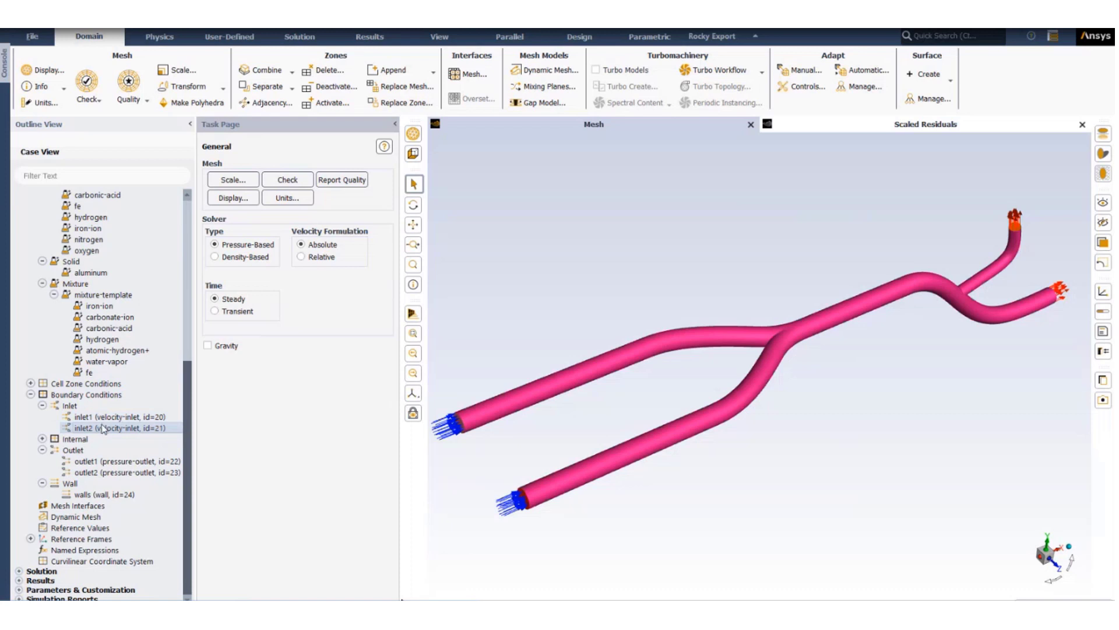
left_click(103, 418)
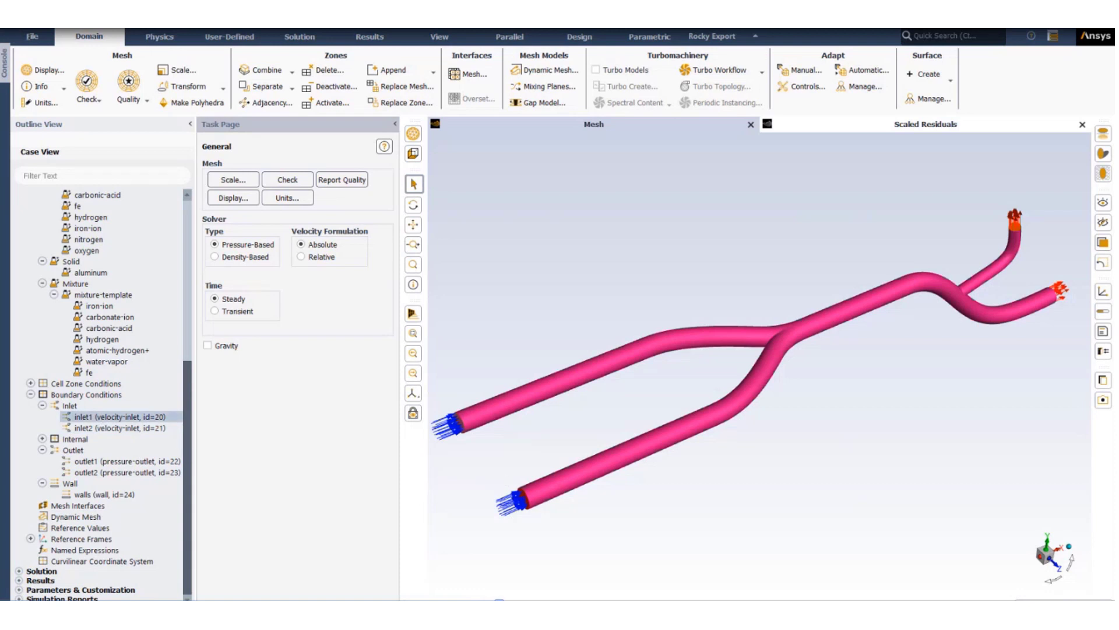
Step: Review inlet1: velocity 0.1, temperature 300, carbonic-acid mass fraction 0.05
double_click(120, 416)
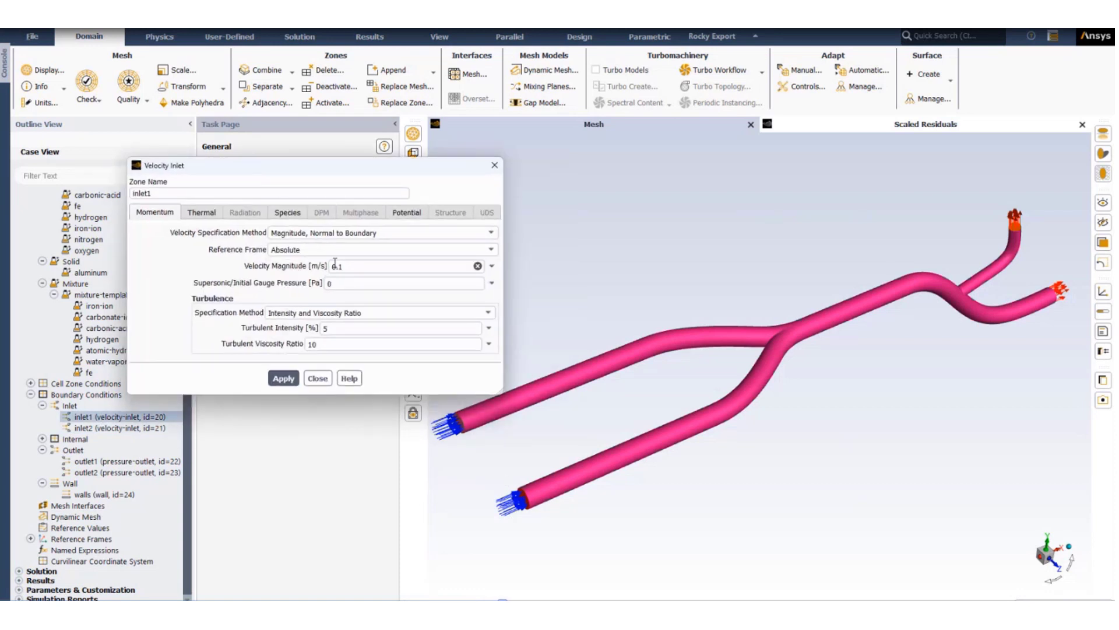
left_click(345, 266)
left_click_drag(344, 266, 325, 272)
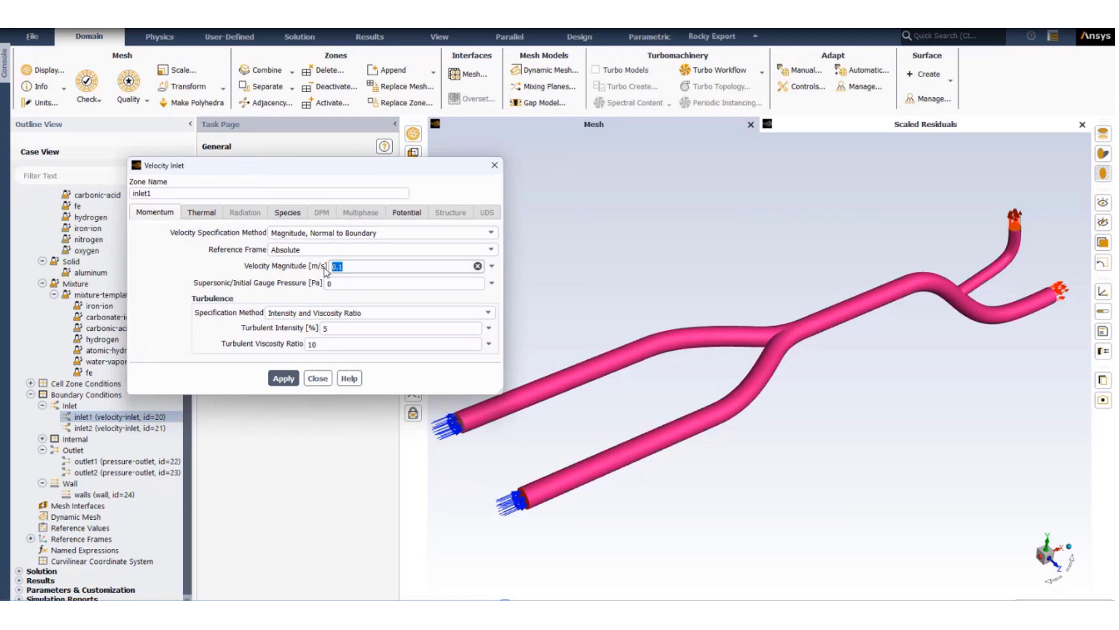
left_click(204, 213)
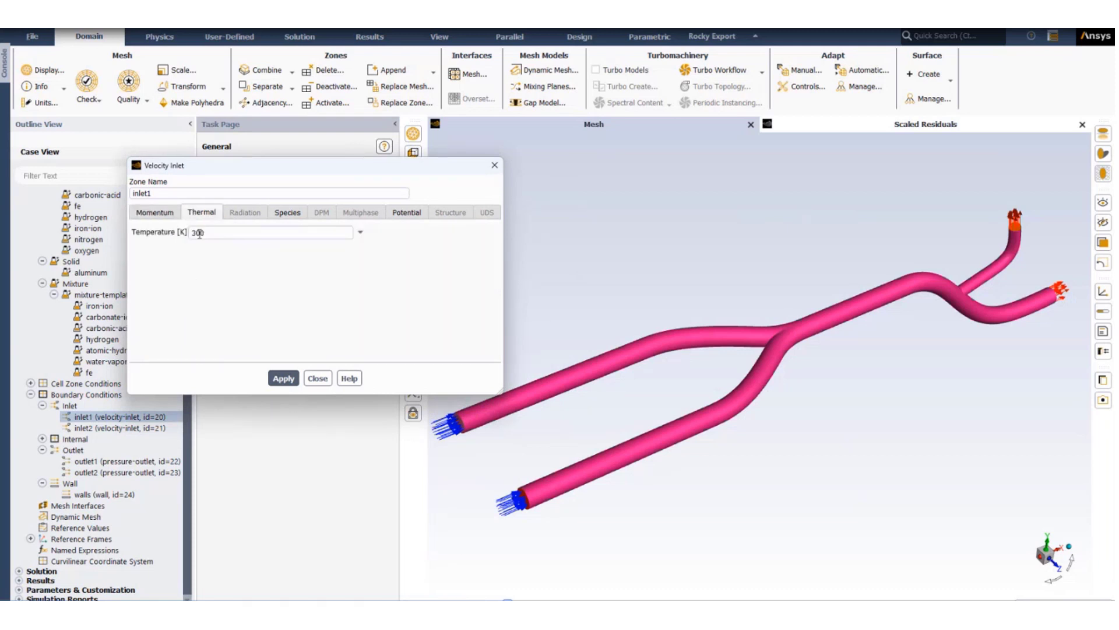
left_click_drag(179, 229, 163, 229)
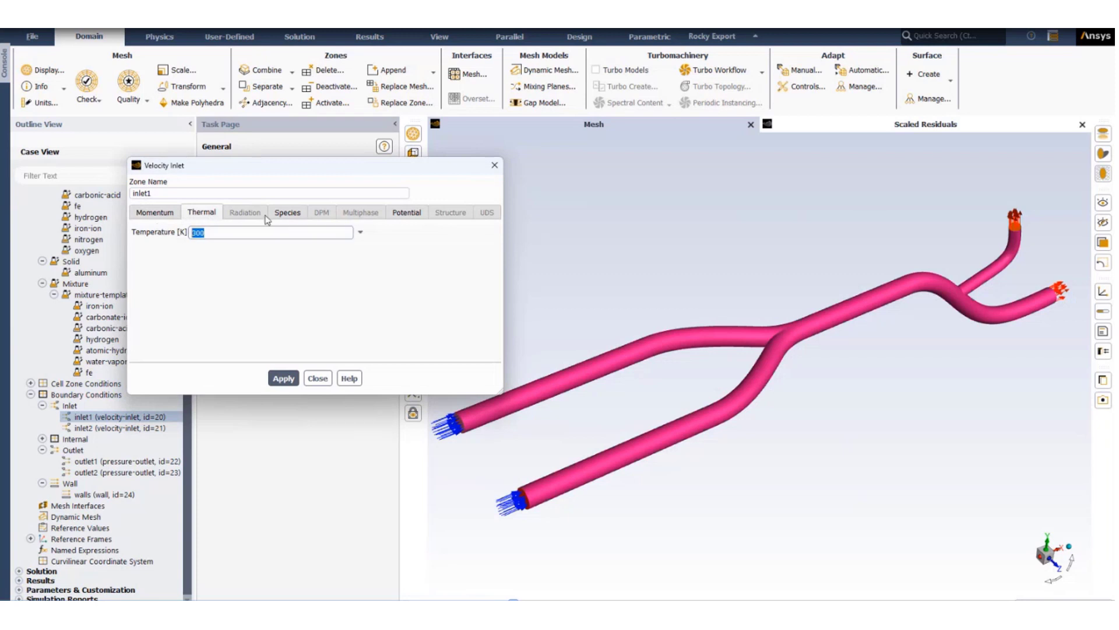
left_click(286, 215)
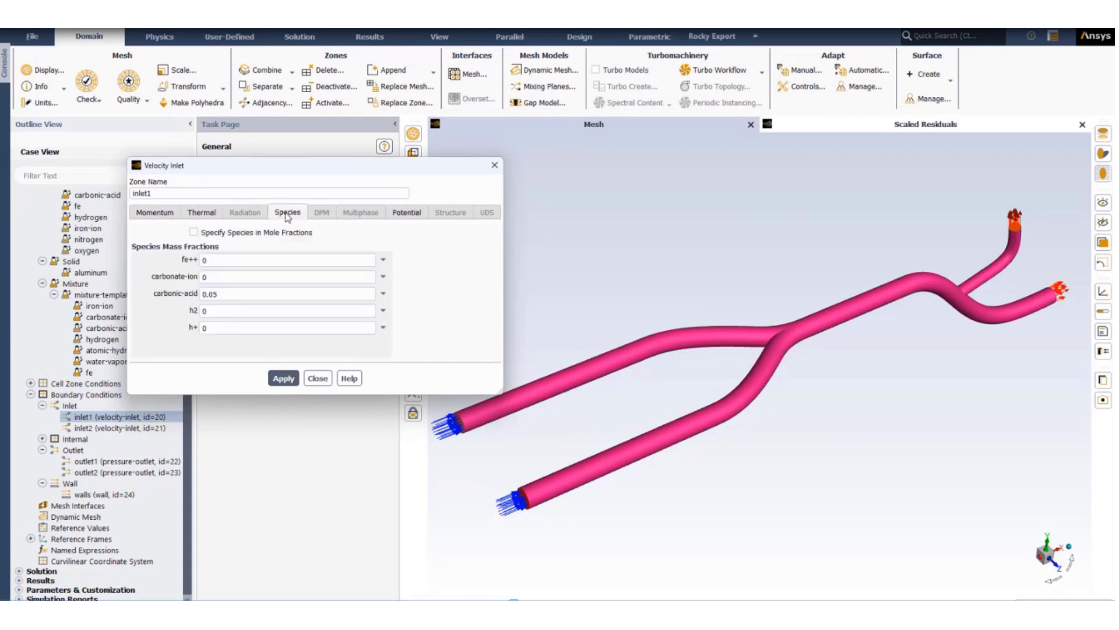
double_click(214, 293)
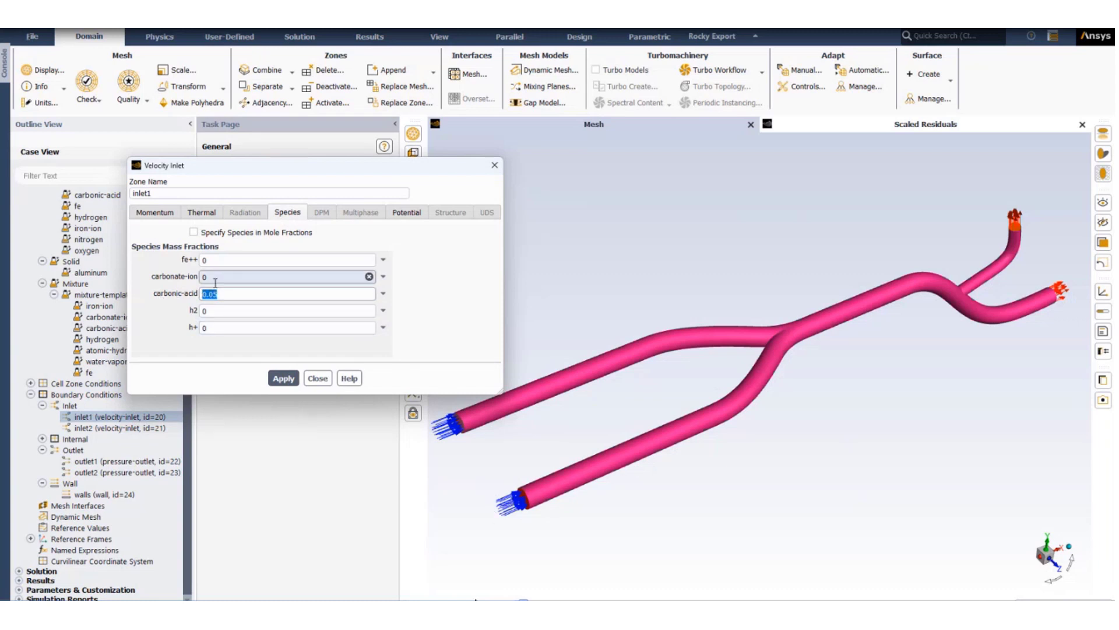
Step: Review inlet2's potential, thermal and momentum settings, then close them
double_click(117, 427)
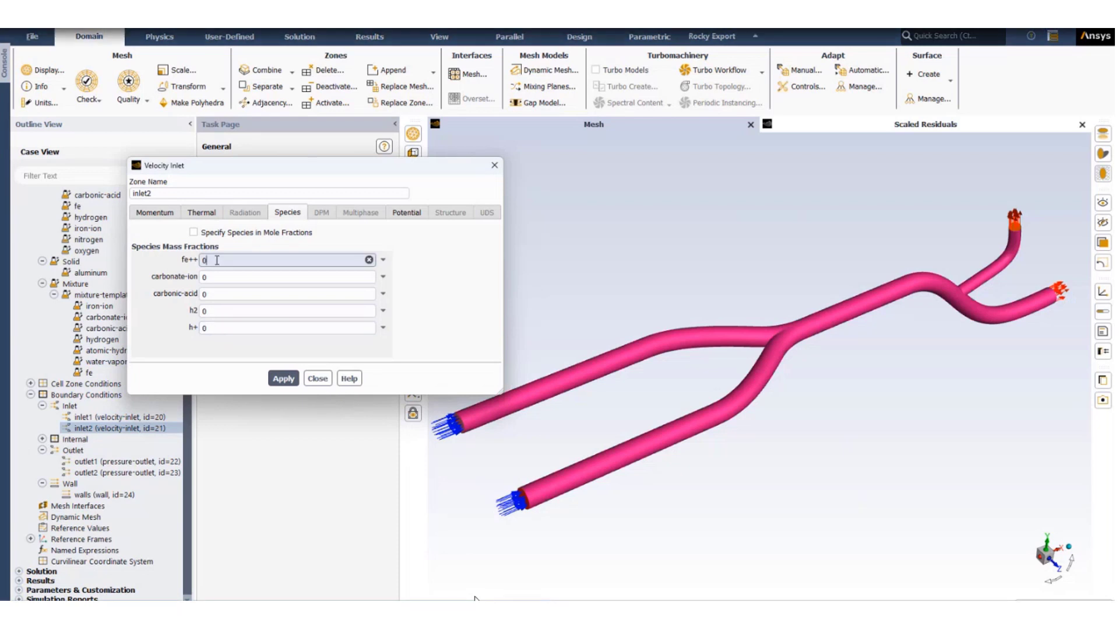
left_click(414, 213)
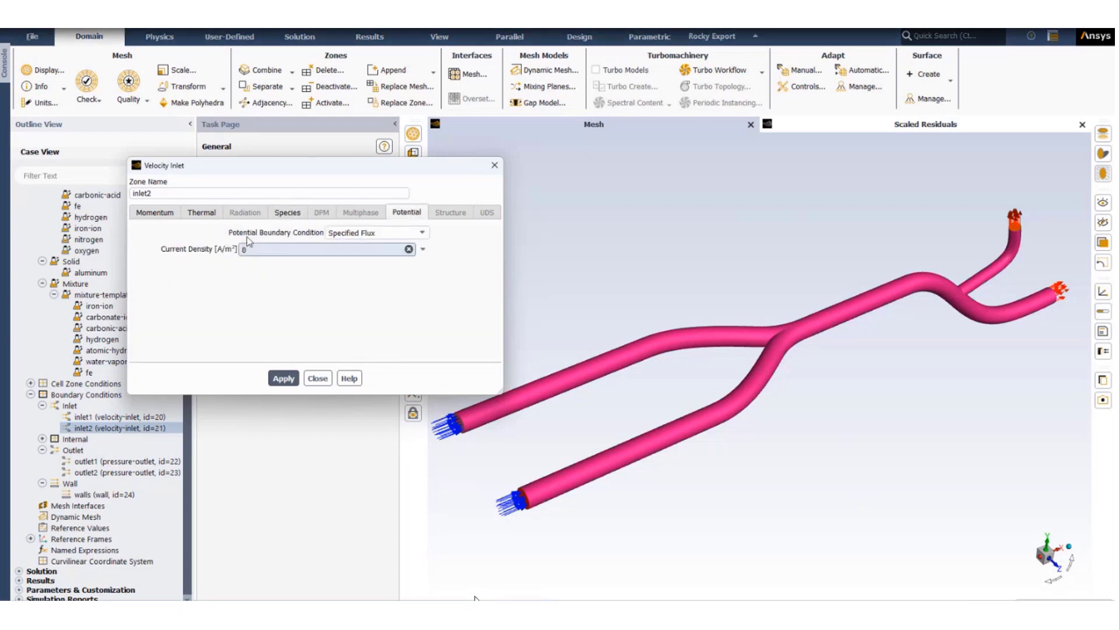
left_click(210, 217)
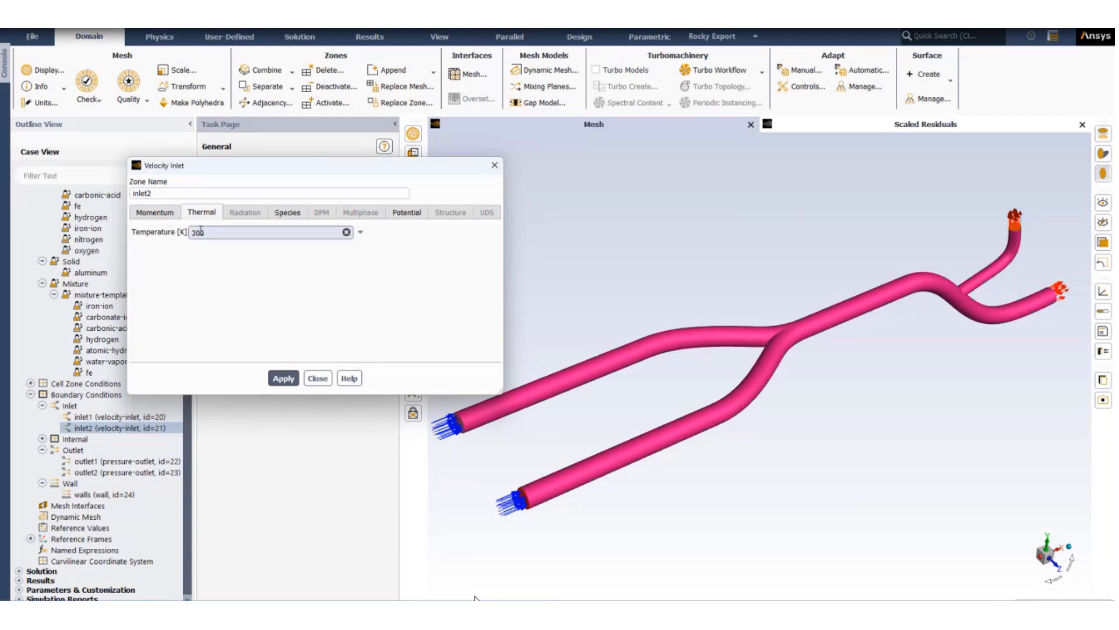
left_click(164, 214)
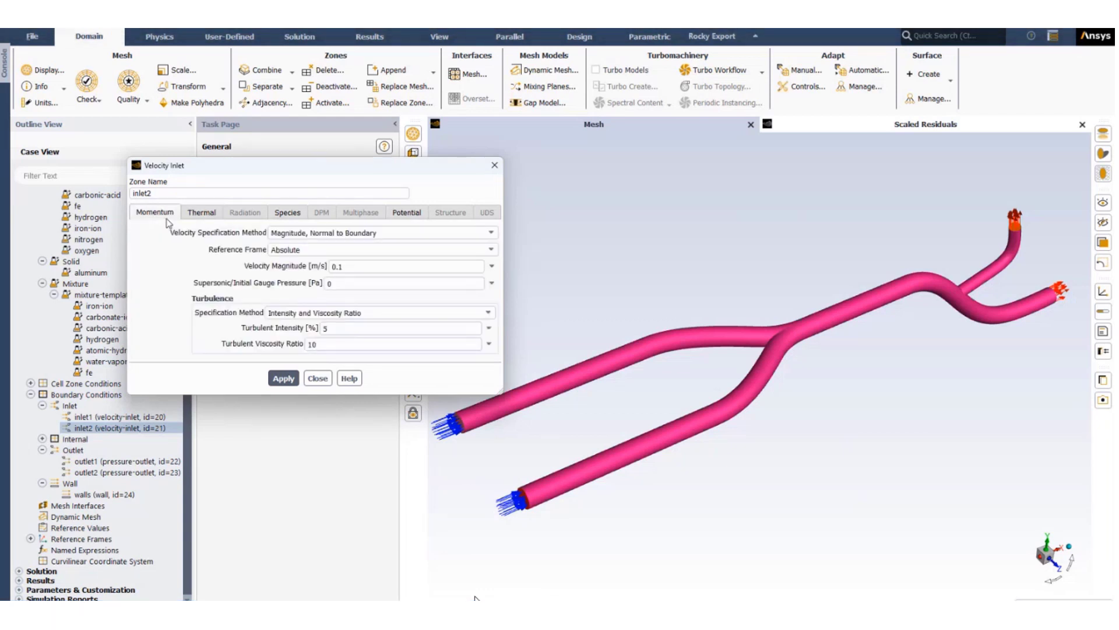
left_click(317, 378)
left_click(121, 463)
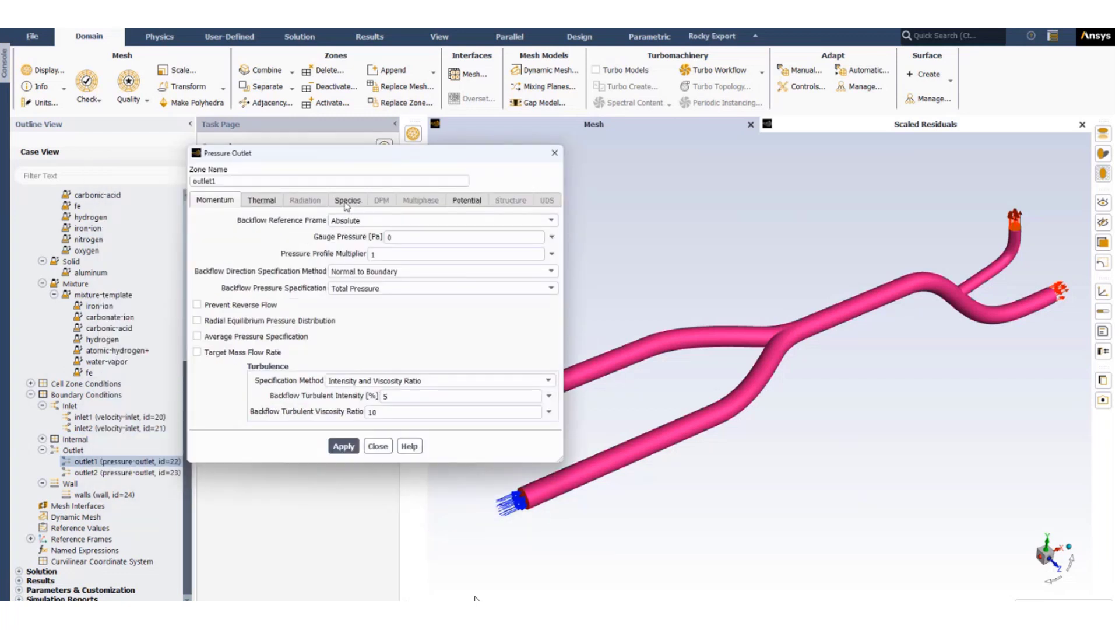
Step: Confirm outlet1's backflow species fractions are all zero, close it, and open walls
left_click(347, 205)
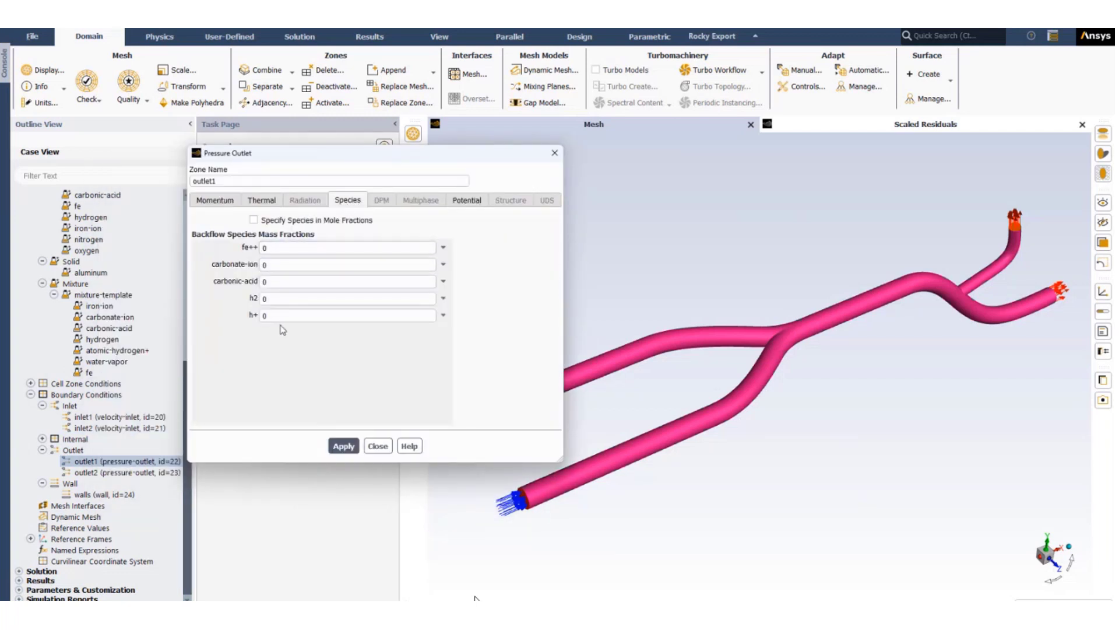
left_click(378, 447)
left_click(127, 494)
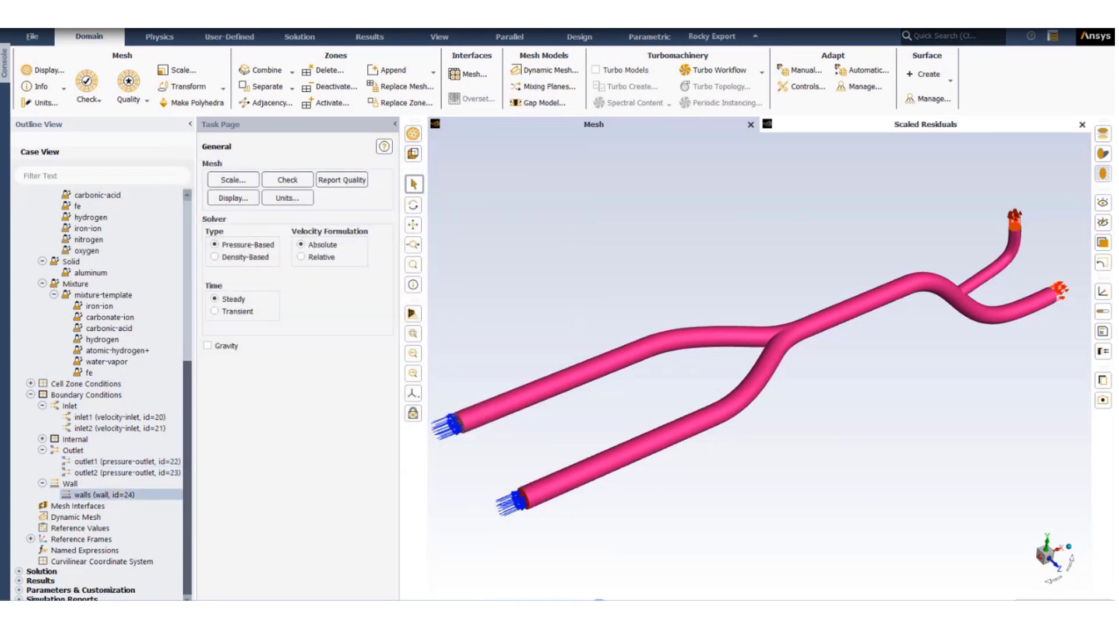
Step: Review the wall's thermal, species and potential tabs, confirming mechanism-1 at 0 V
left_click_drag(891, 270, 314, 171)
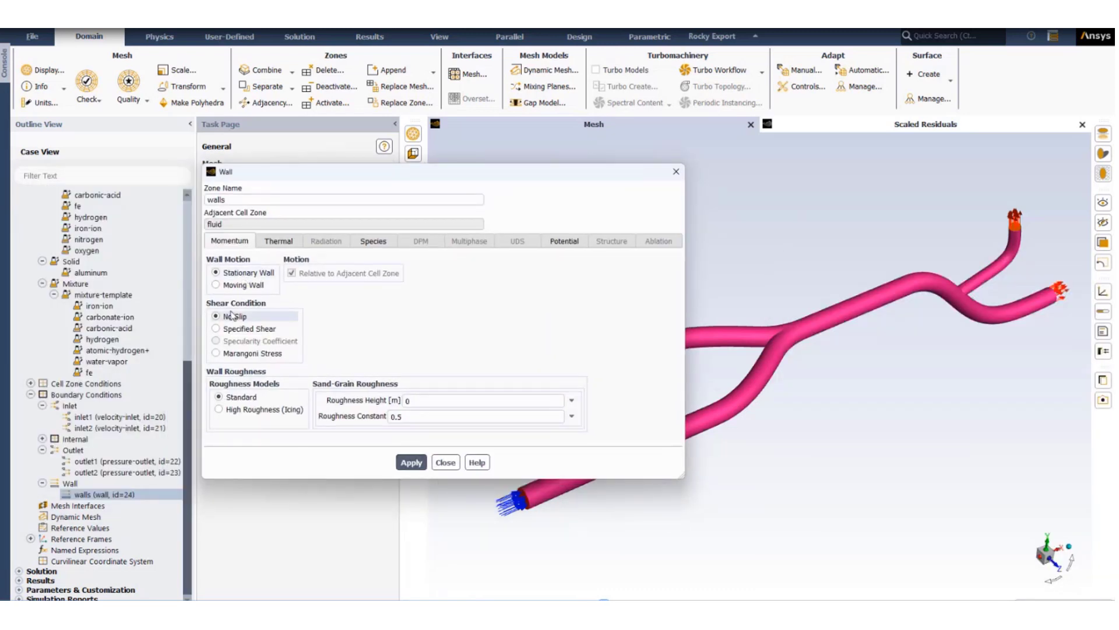
left_click(276, 241)
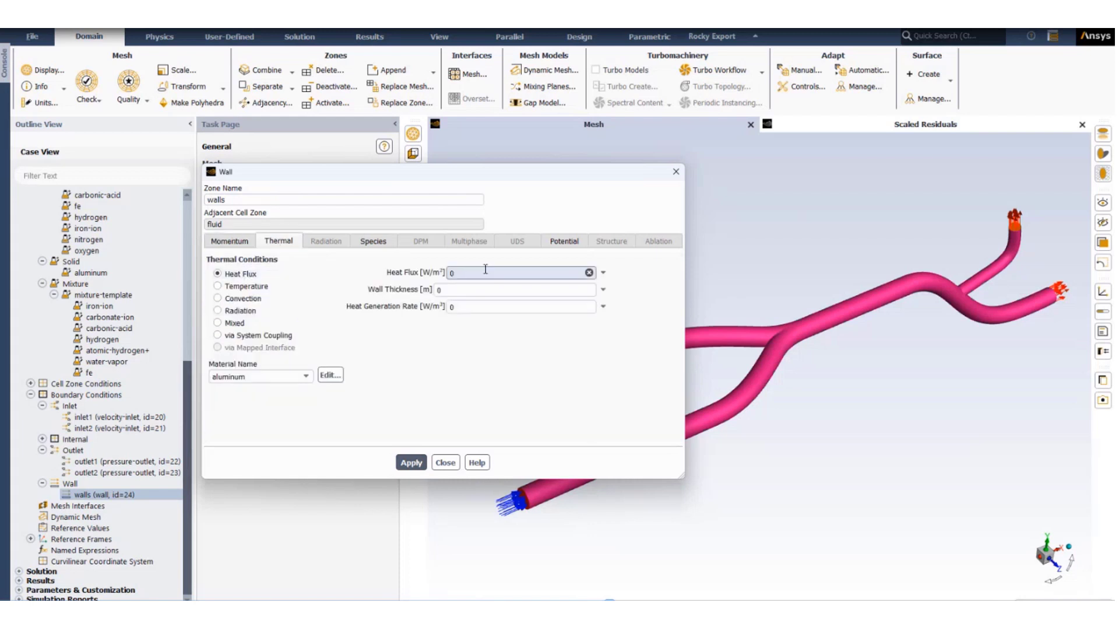
left_click(376, 241)
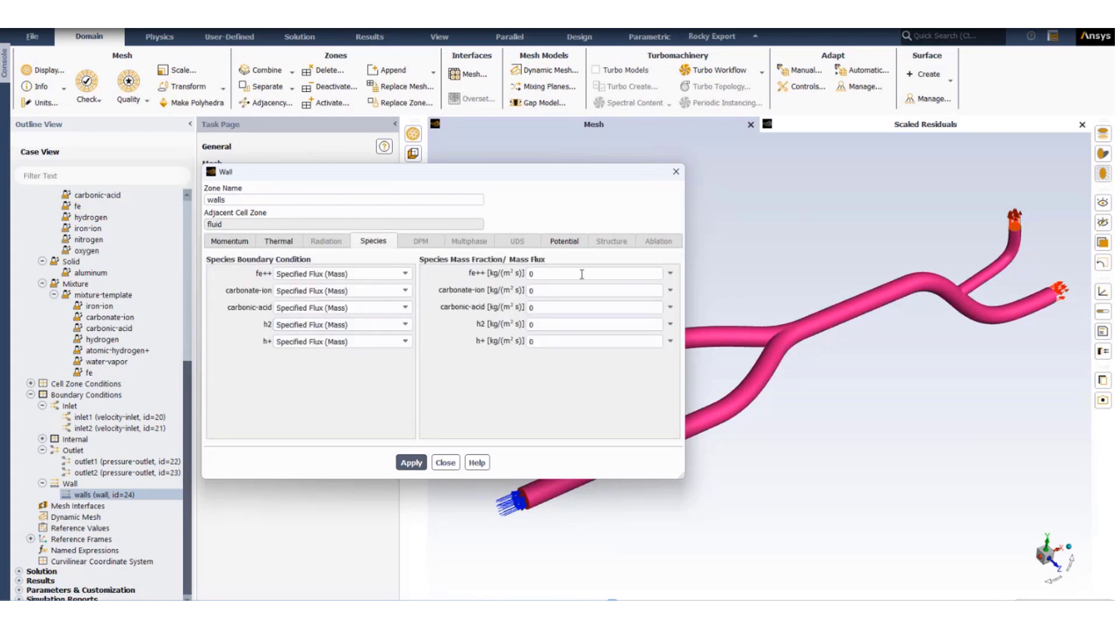
left_click(564, 241)
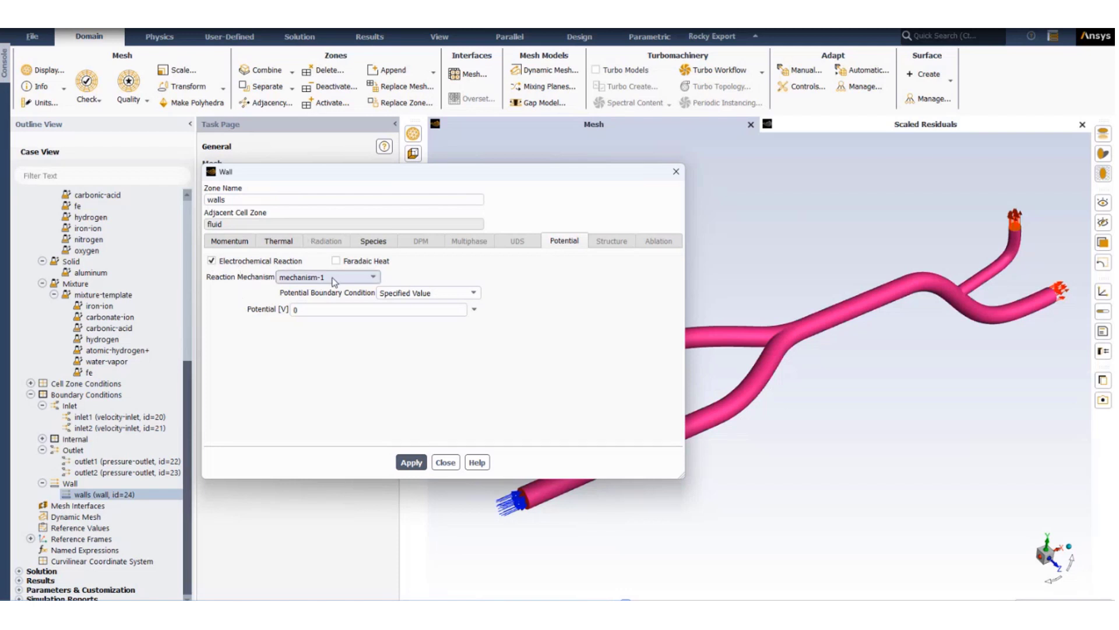
left_click(305, 310)
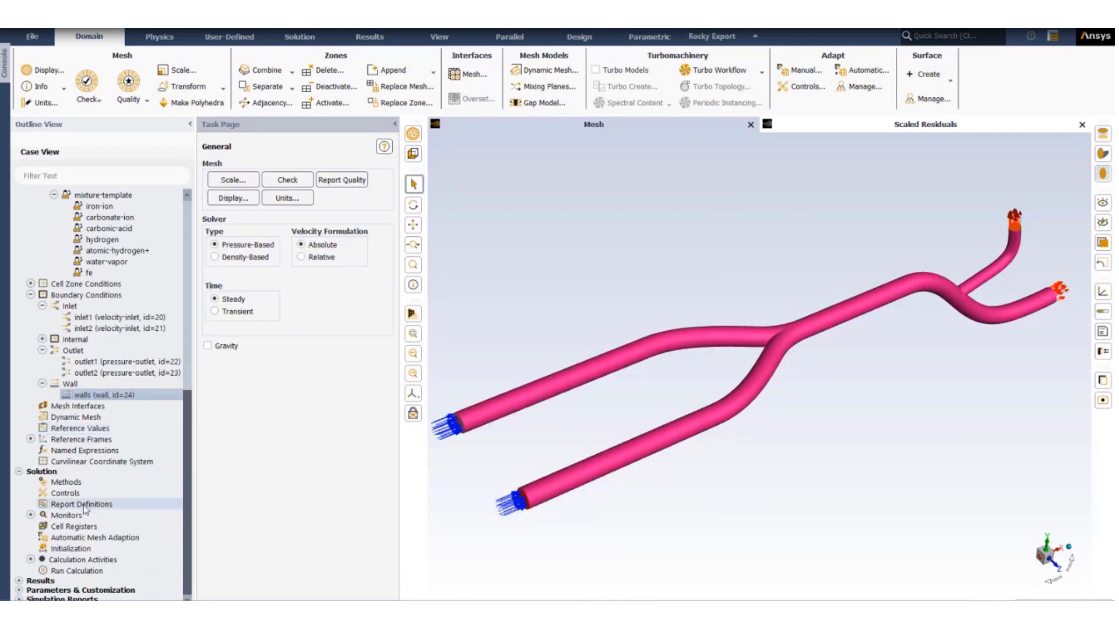
Step: Check the coupled solution methods and the solution controls
left_click(64, 482)
scroll(256, 198, "up", 3)
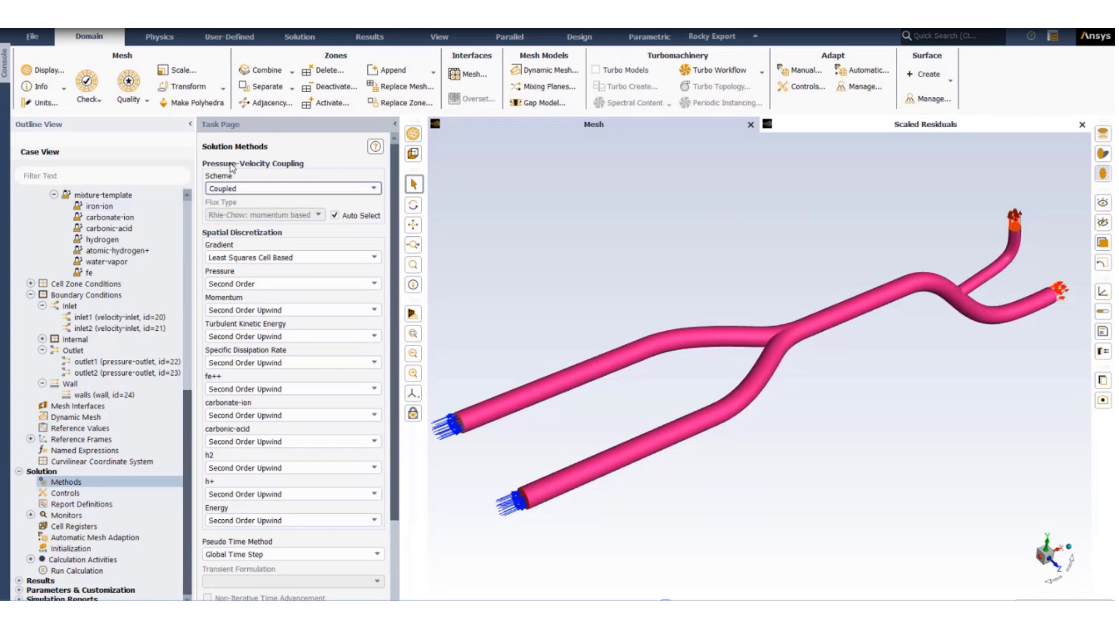
left_click(73, 494)
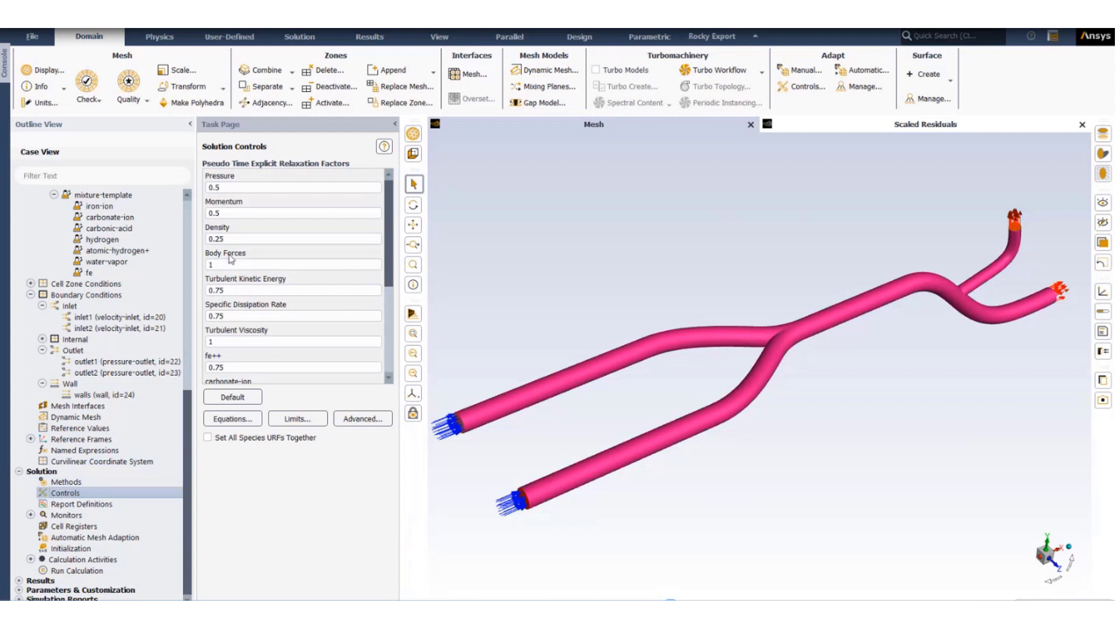
Step: Initialize the solution computed from inlet2, discarding old data
left_click(68, 549)
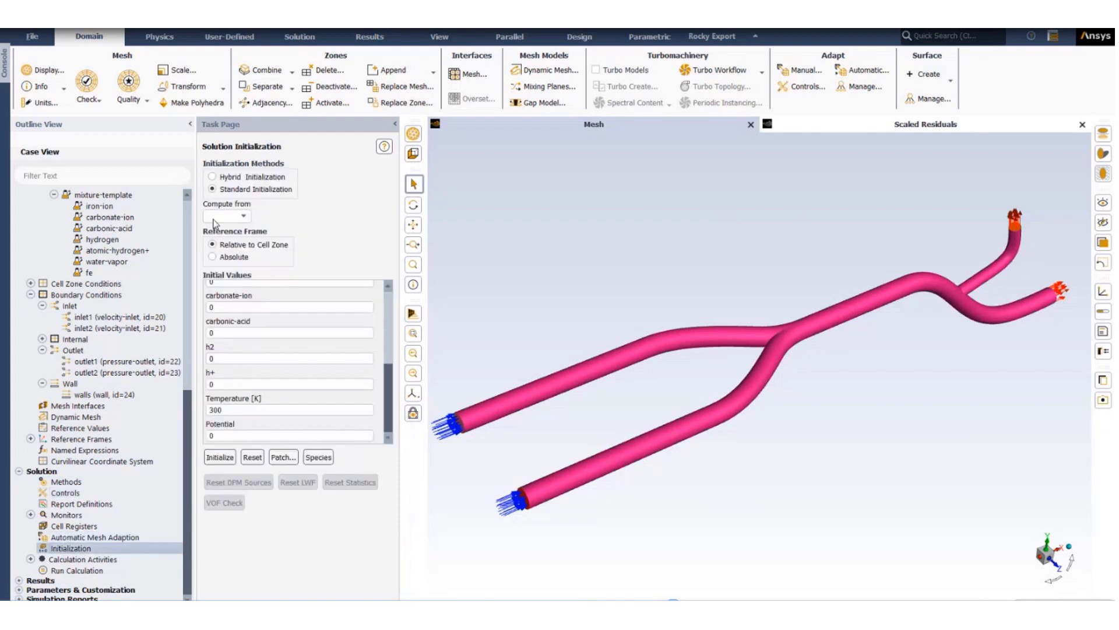
left_click(245, 217)
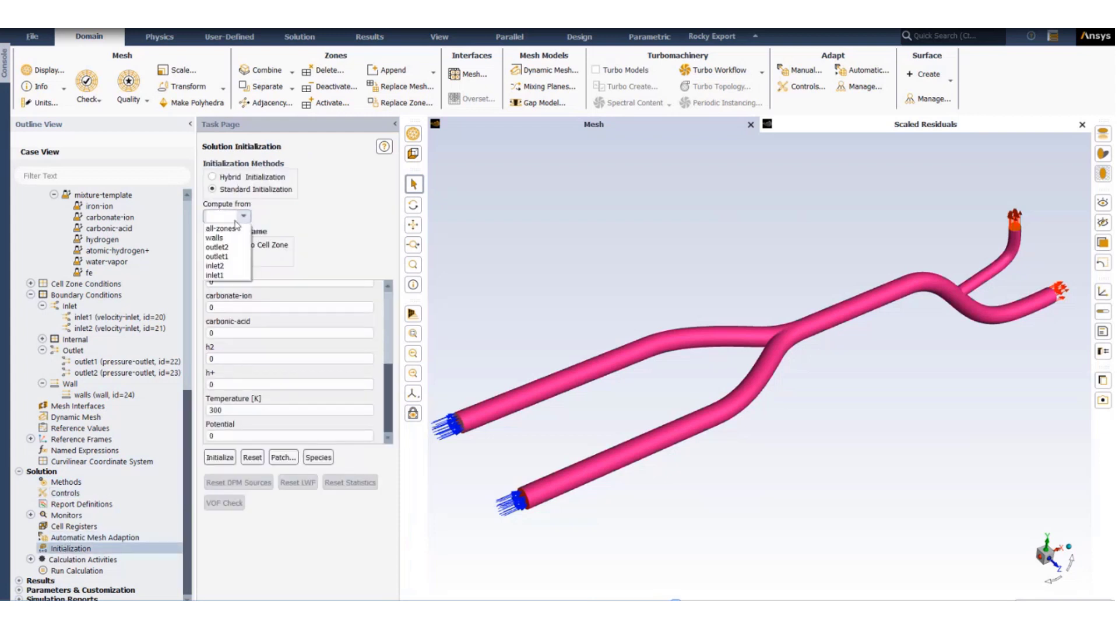
left_click(223, 267)
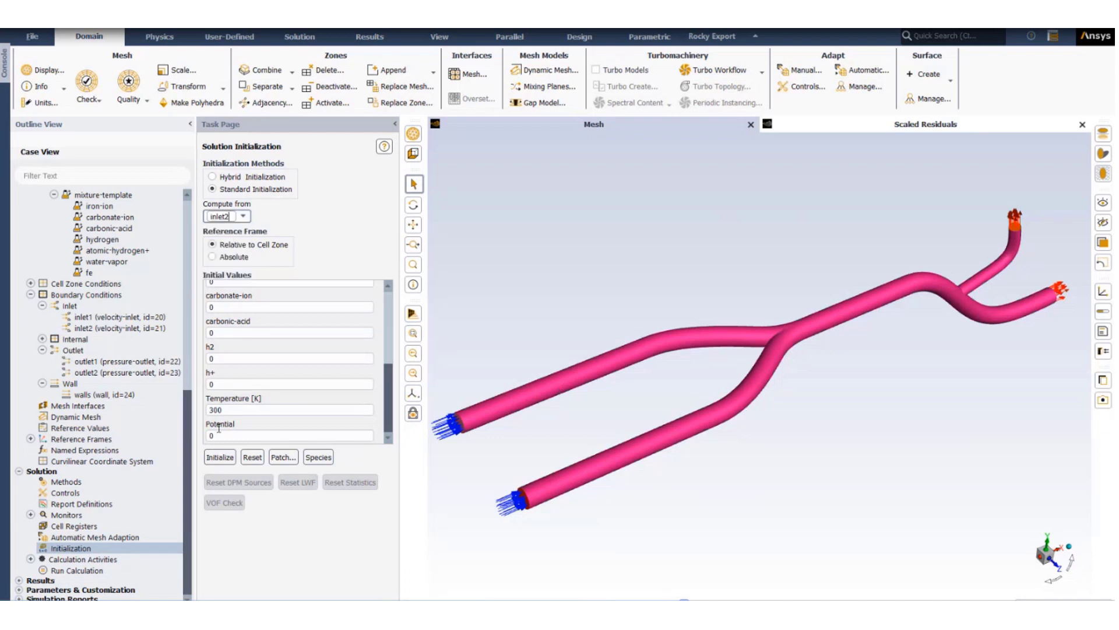
left_click(218, 459)
left_click(606, 339)
Step: Run 500 iterations with scaled residuals plotted until complete, then expand Results
left_click(77, 570)
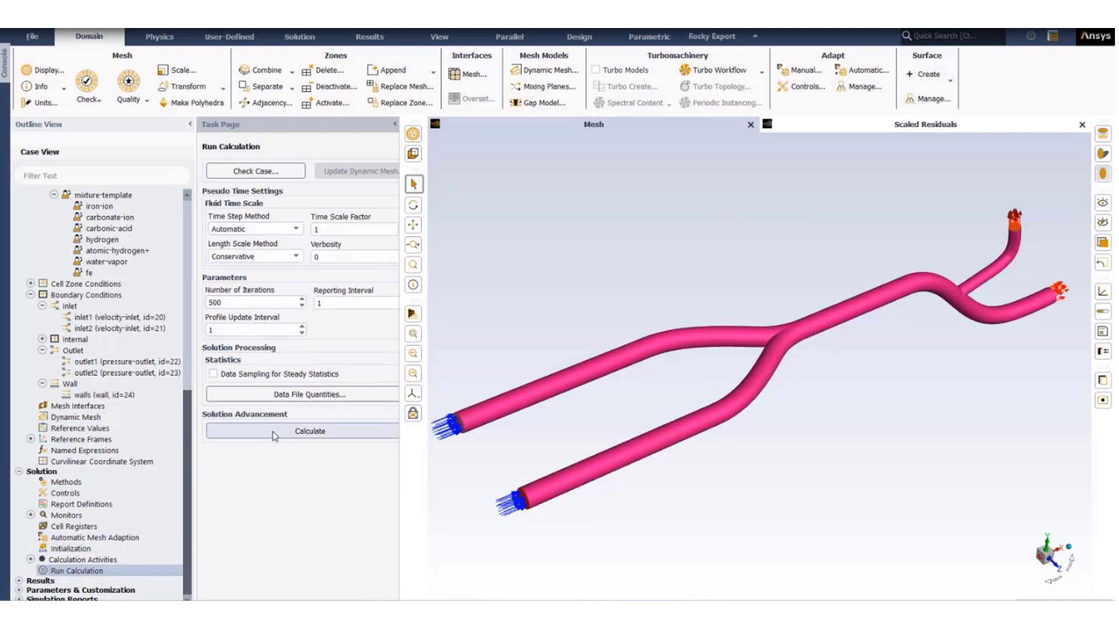
left_click(309, 431)
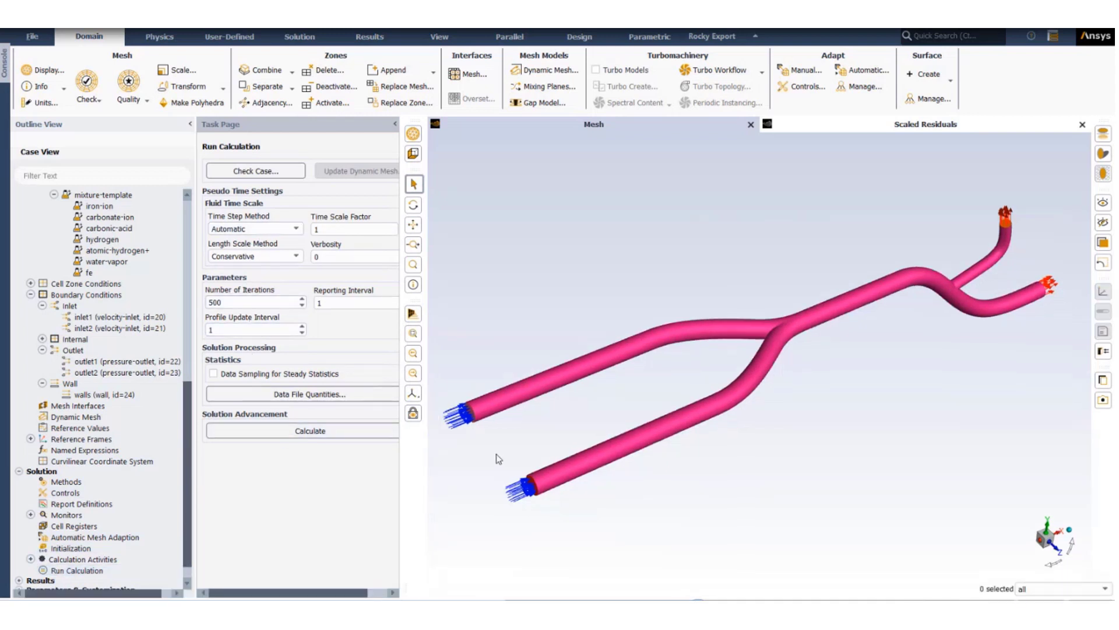
left_click(935, 129)
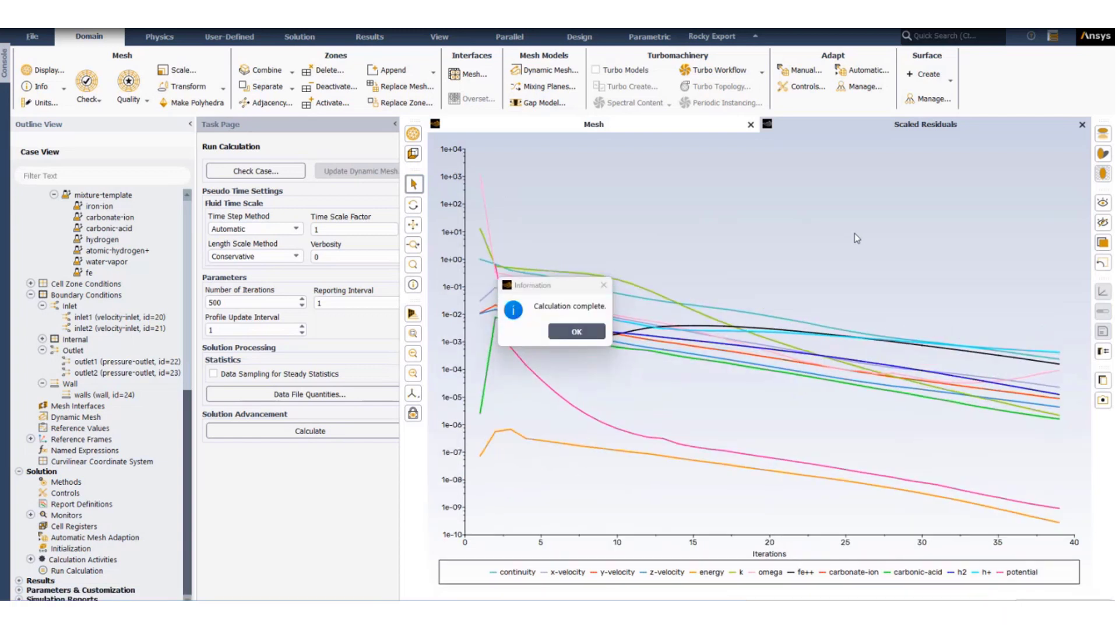
left_click(586, 333)
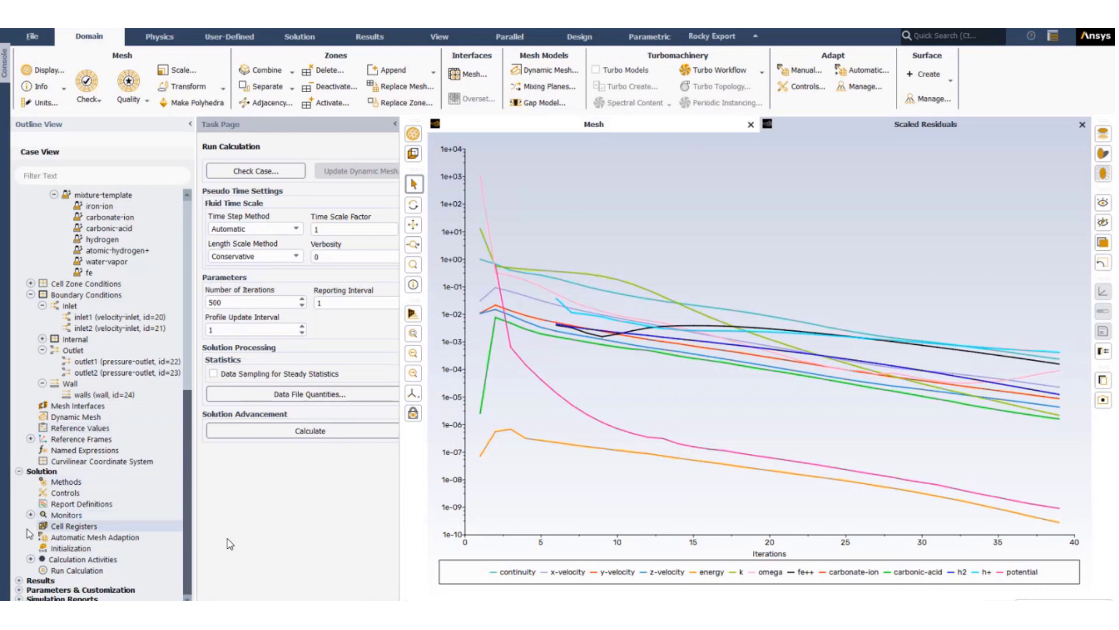
left_click(19, 581)
scroll(80, 479, "down", 5)
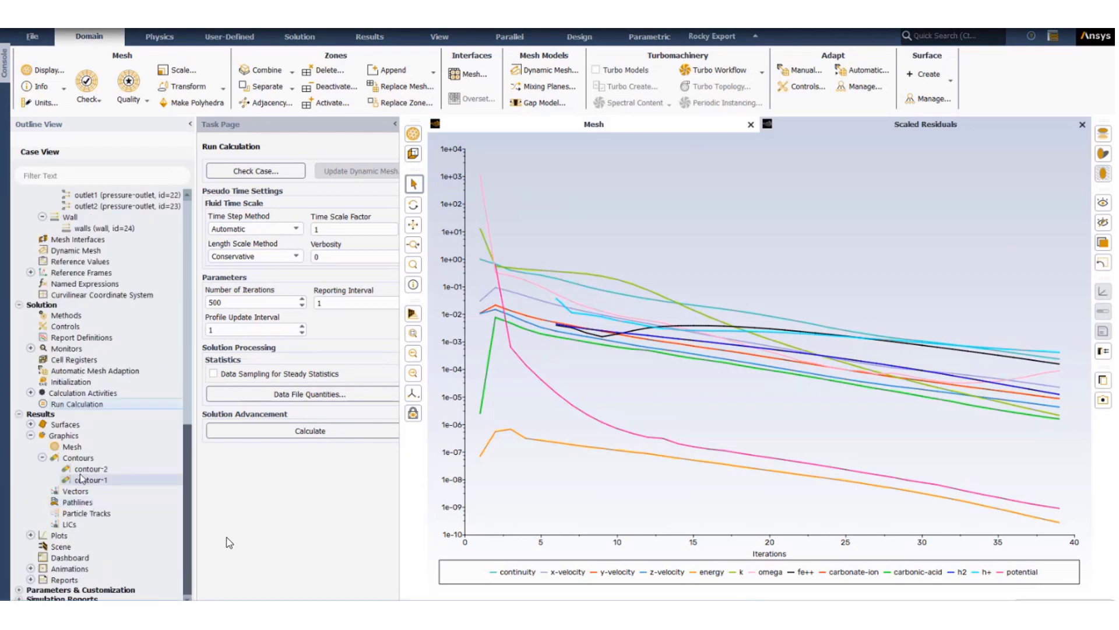
Step: Plot contour-1 Surface Corrosion Rate of iron on the walls, then orbit and zoom to inspect it
left_click(82, 480)
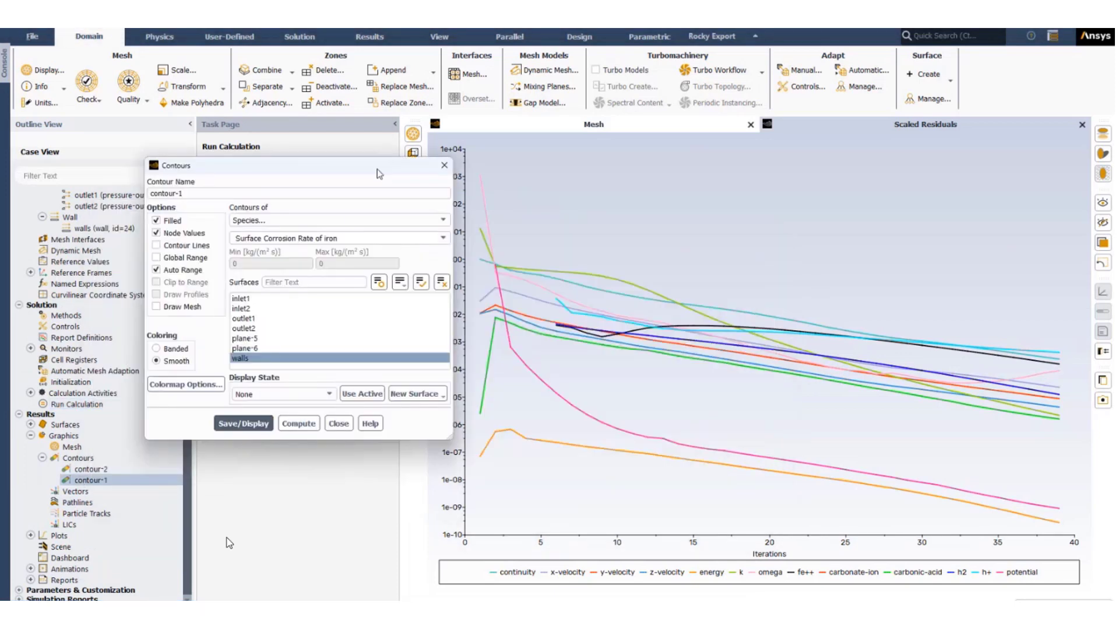
left_click(287, 221)
left_click(287, 222)
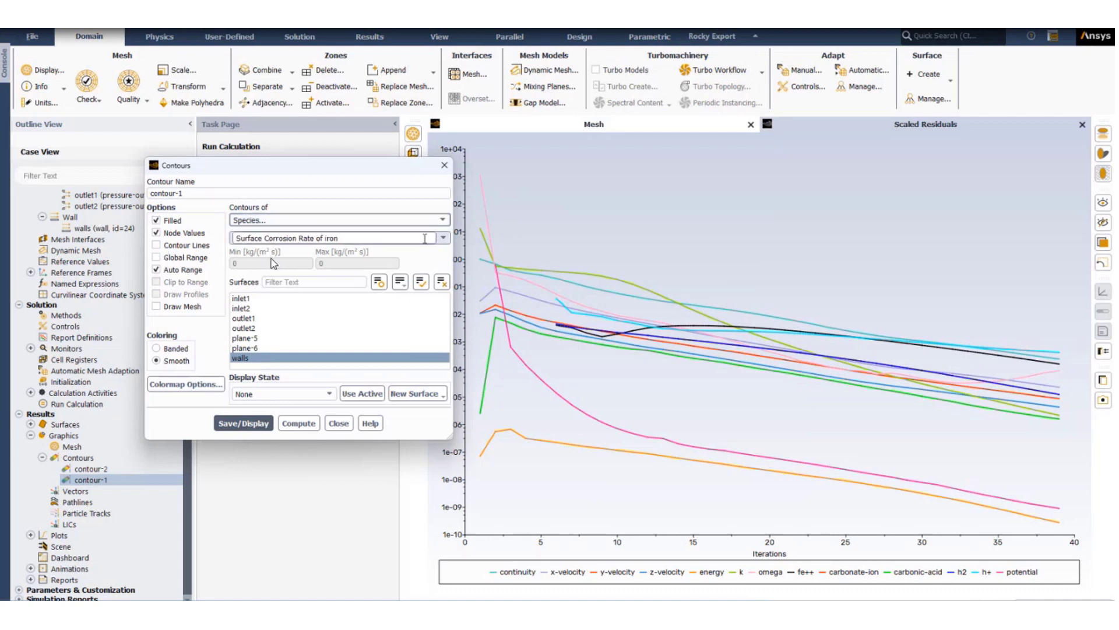
left_click(443, 238)
left_click(445, 239)
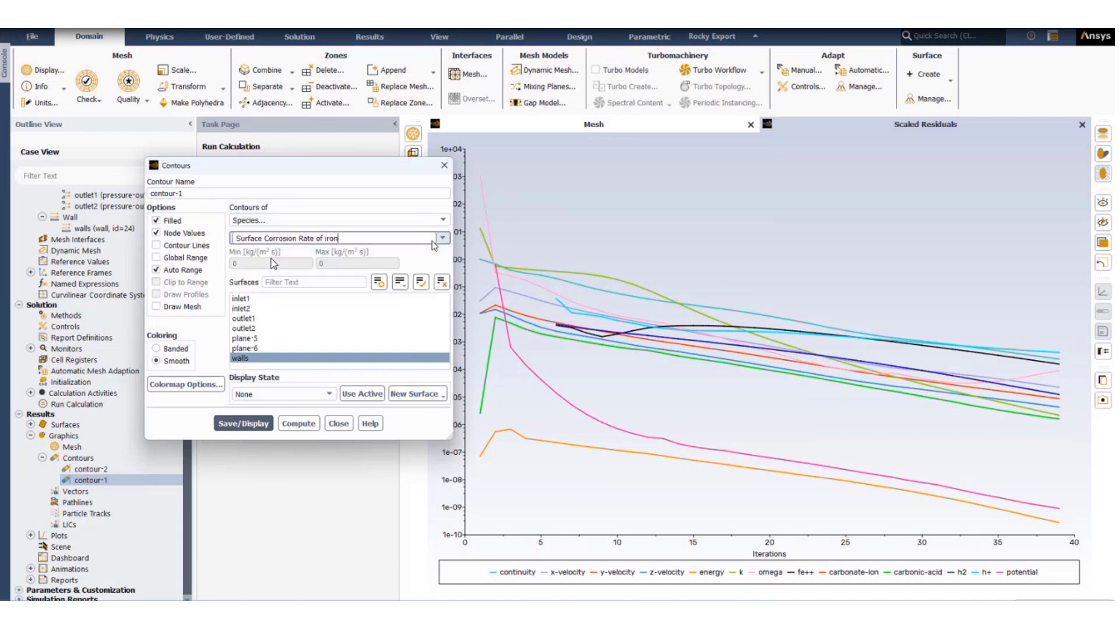
left_click(241, 358)
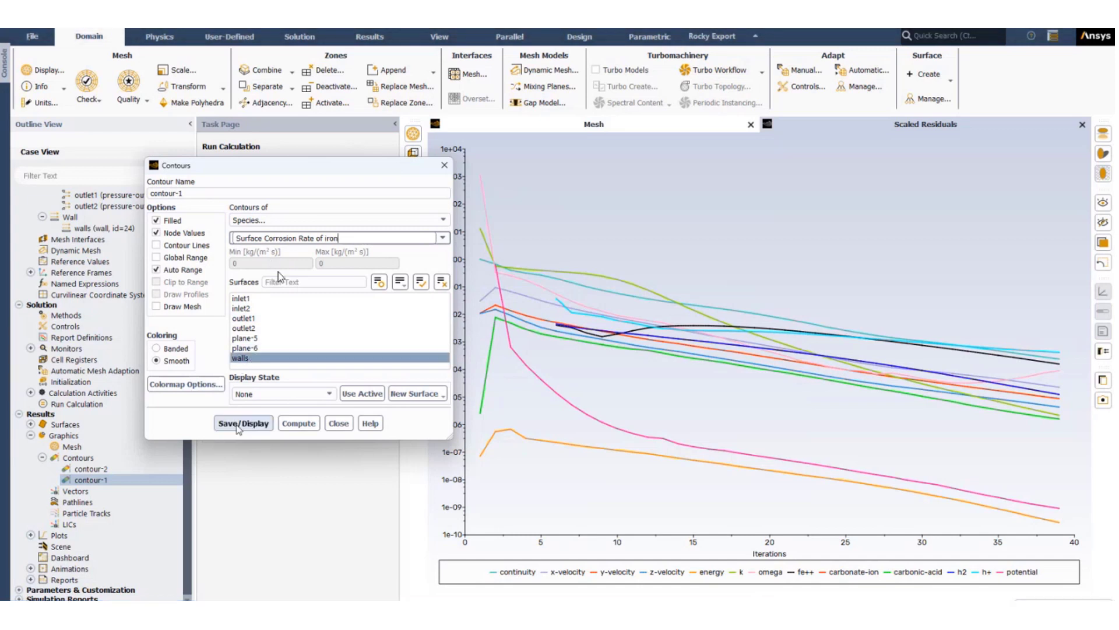
left_click(244, 423)
left_click_drag(831, 372, 673, 425)
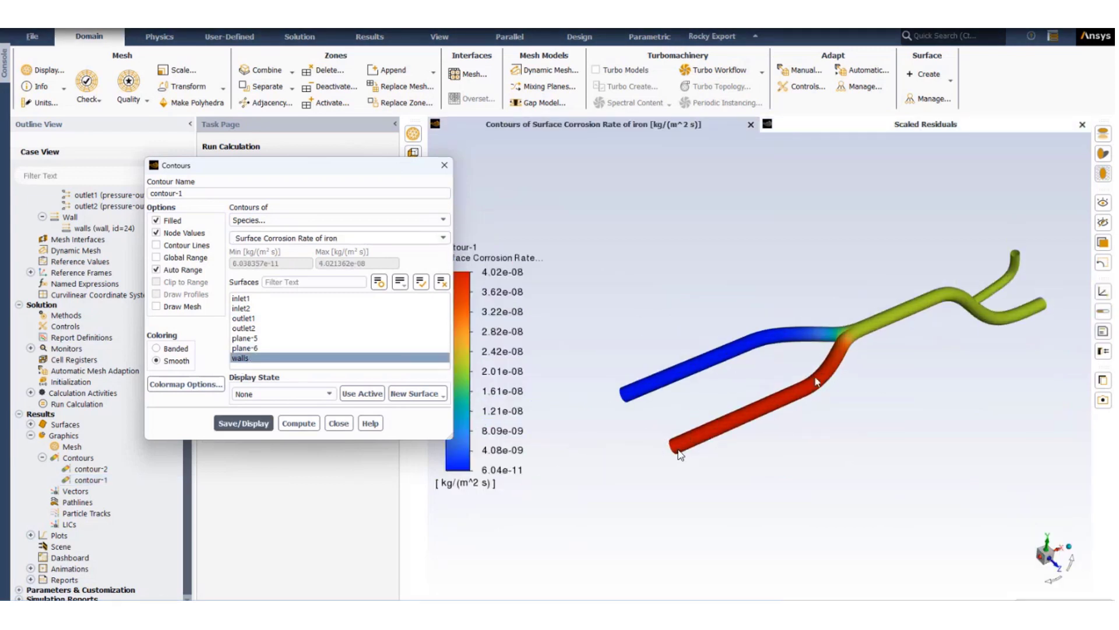
left_click_drag(683, 451, 619, 554)
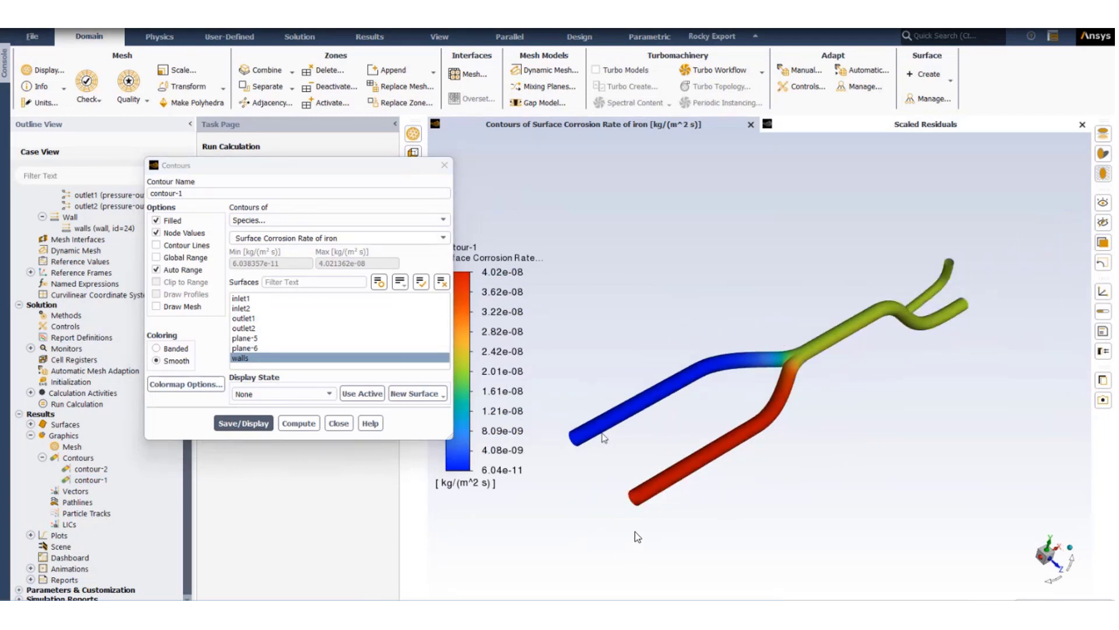
scroll(594, 438, "up", 3)
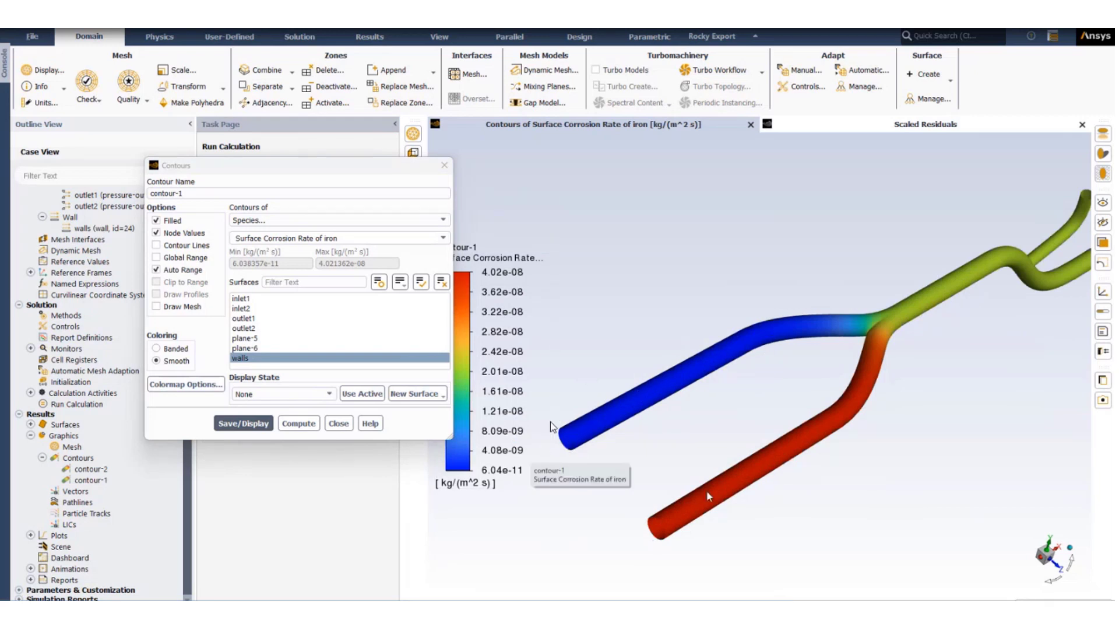
left_click_drag(551, 439, 603, 425)
scroll(595, 455, "up", 2)
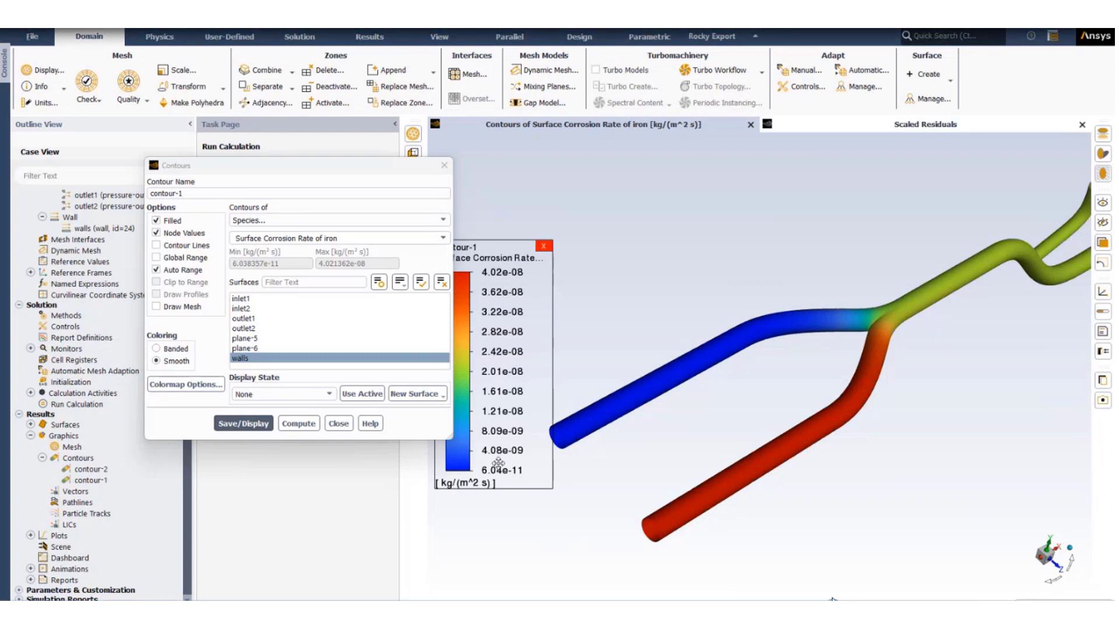
Step: Close the contour settings and review the mm-per-year field function formula in the Field Functions manager
left_click(339, 423)
left_click(236, 38)
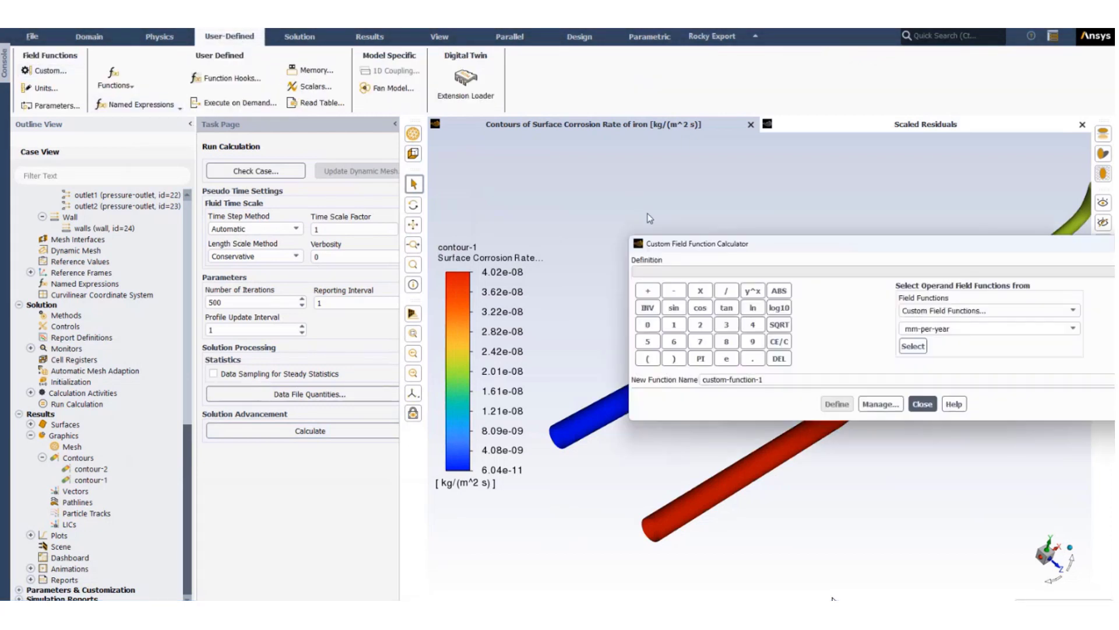
left_click_drag(835, 177, 337, 165)
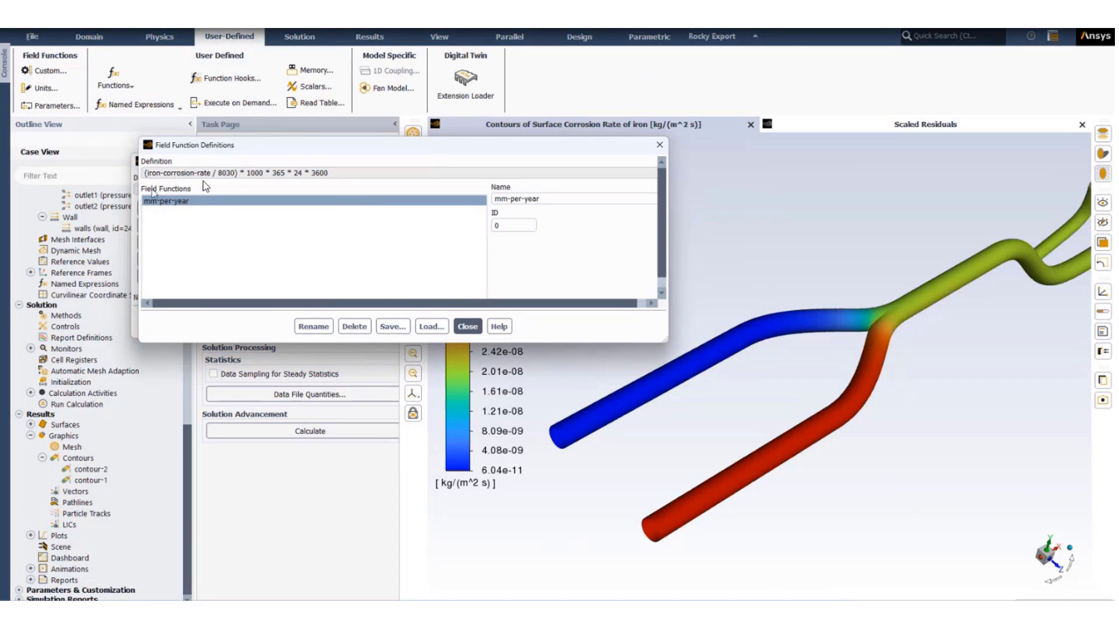
left_click(157, 176)
left_click(199, 202)
left_click(227, 176)
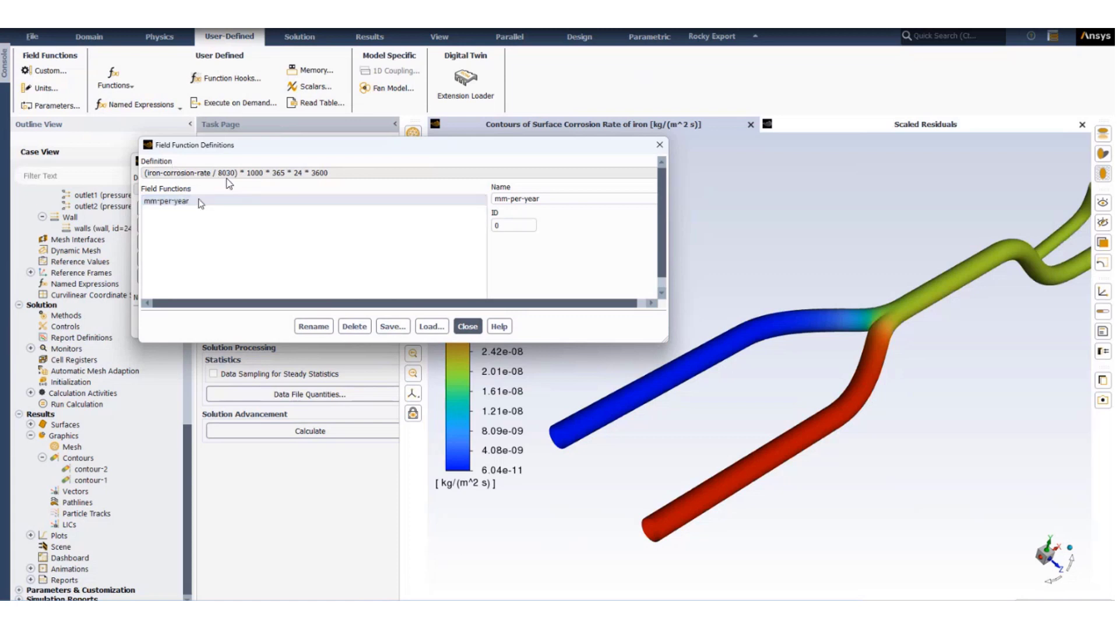
left_click(199, 201)
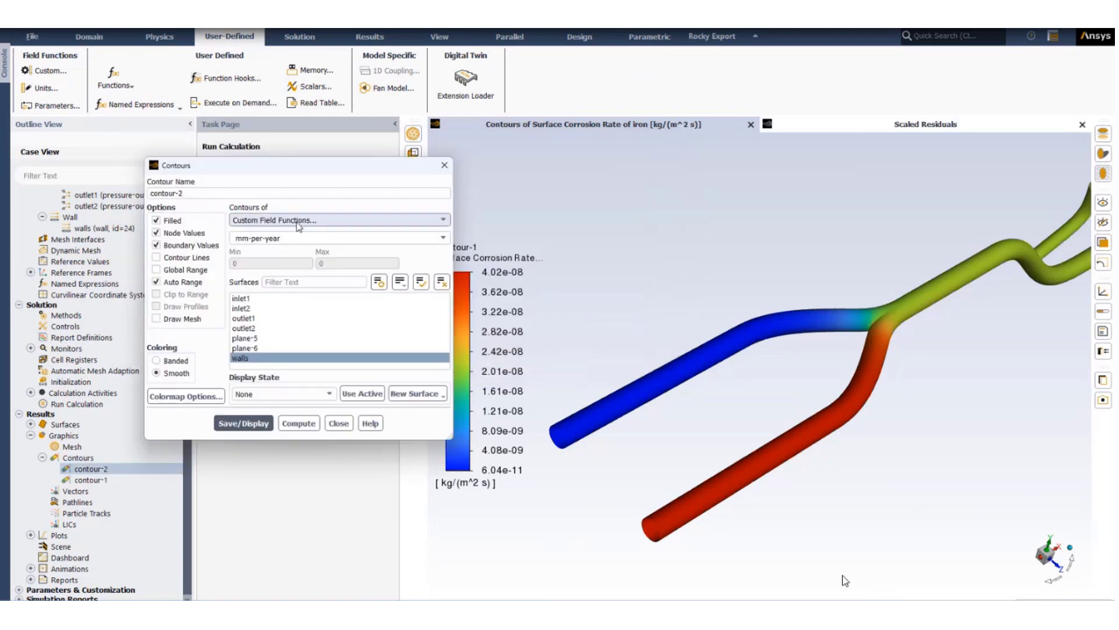
Step: Display contour-2 of mm-per-year on the walls and rotate the view to see both branches
left_click(297, 221)
left_click(298, 225)
left_click(242, 424)
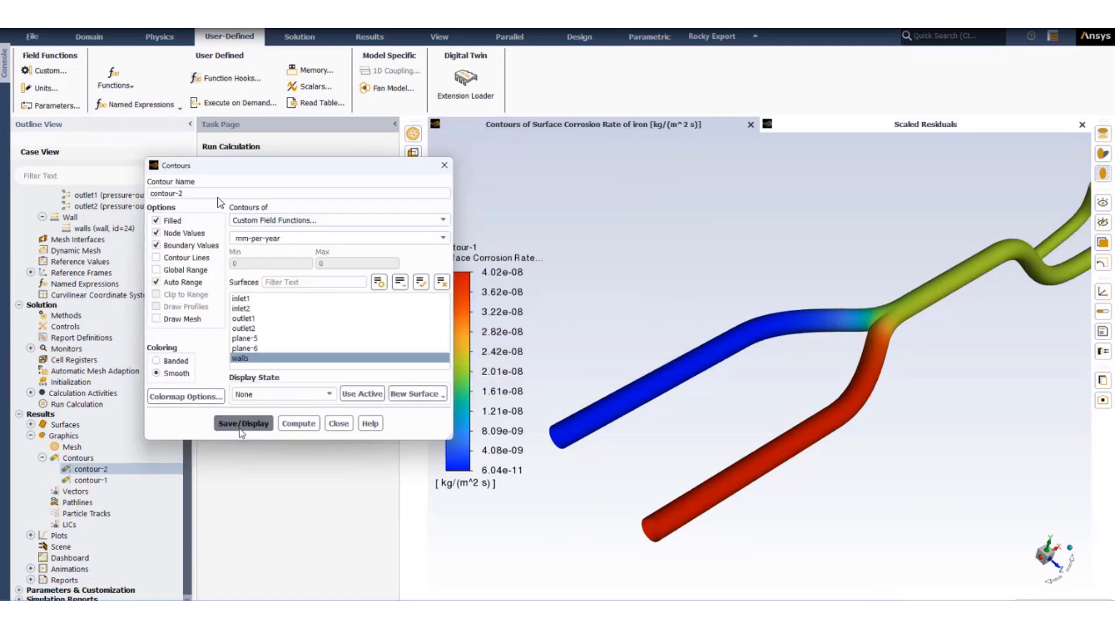
left_click_drag(287, 170, 191, 188)
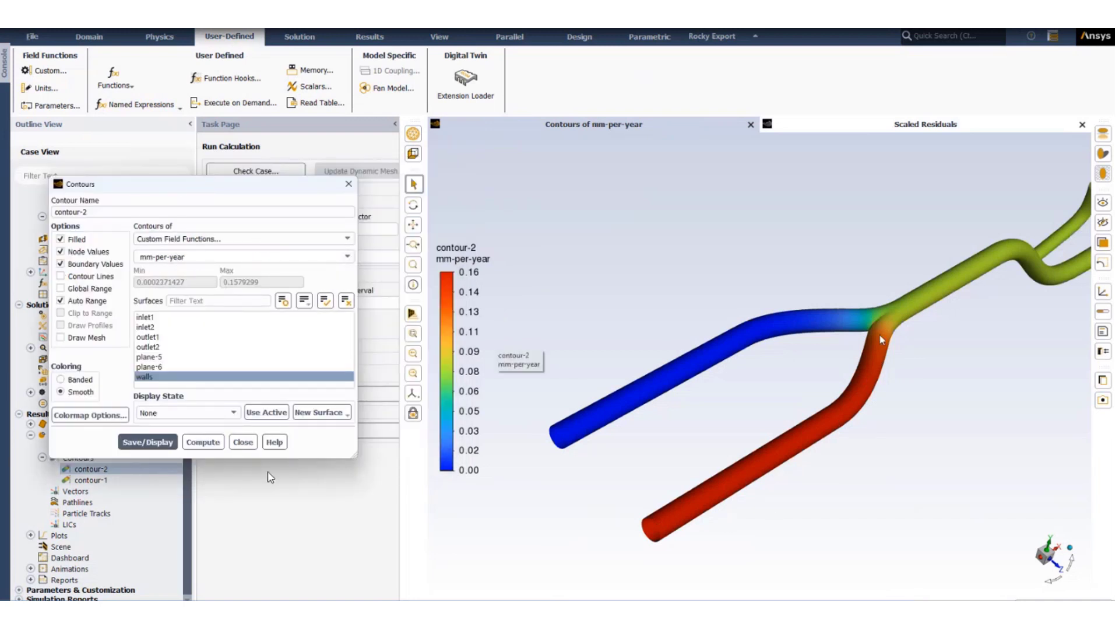
mouse_move(470, 277)
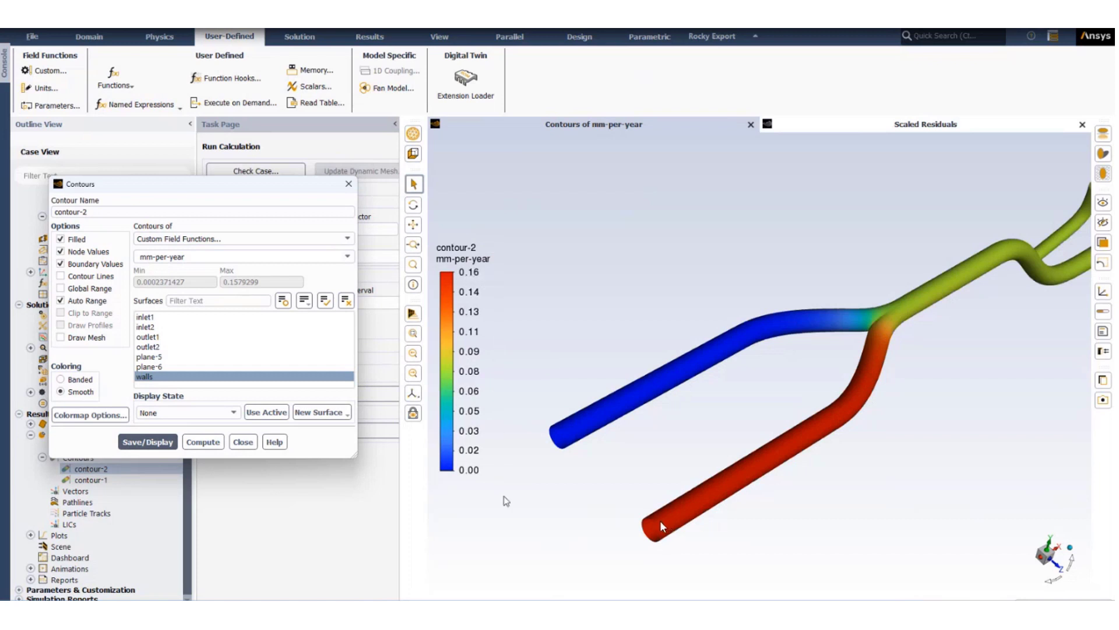
scroll(500, 495, "down", 1)
scroll(662, 525, "up", 5)
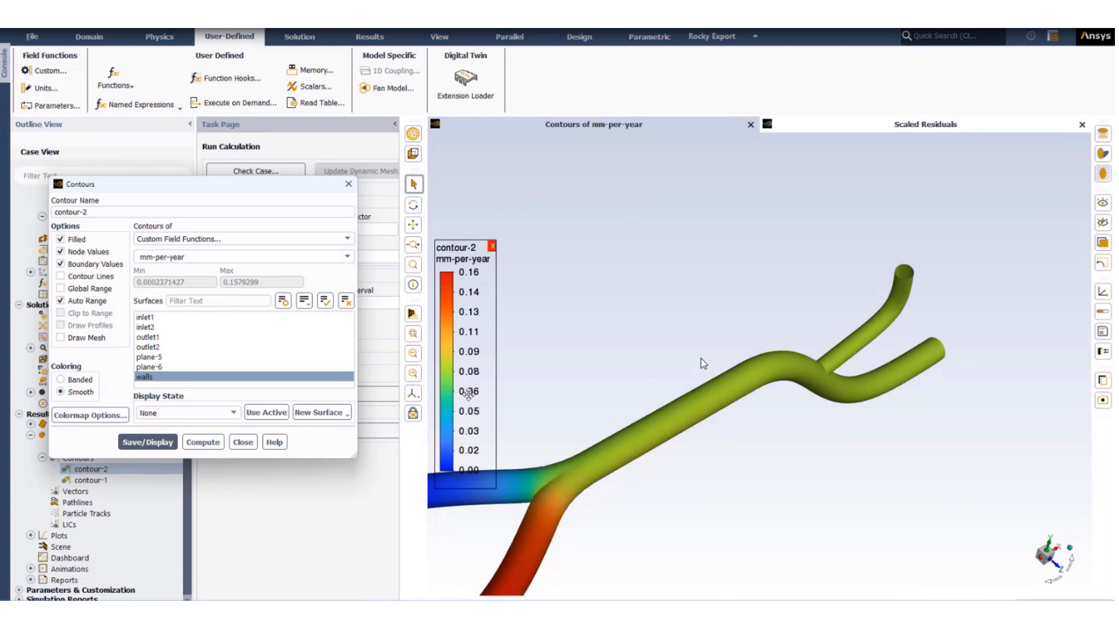
left_click_drag(695, 361, 682, 393)
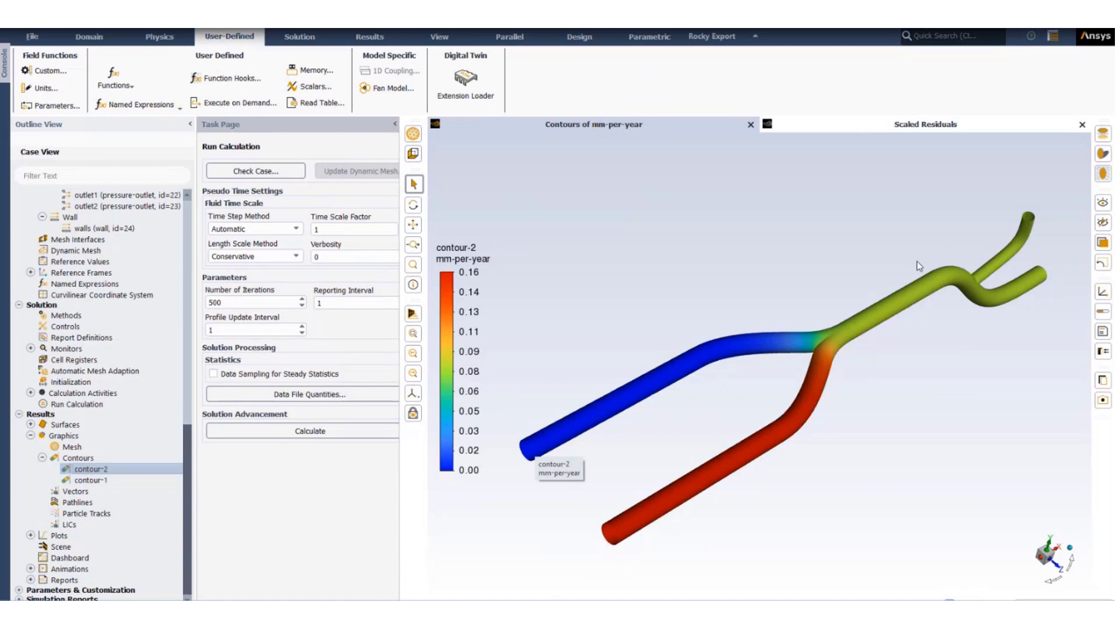
Step: Change inlet1's carbonic-acid mass fraction from 0.05 to 0.001 and apply
scroll(138, 415, "up", 4)
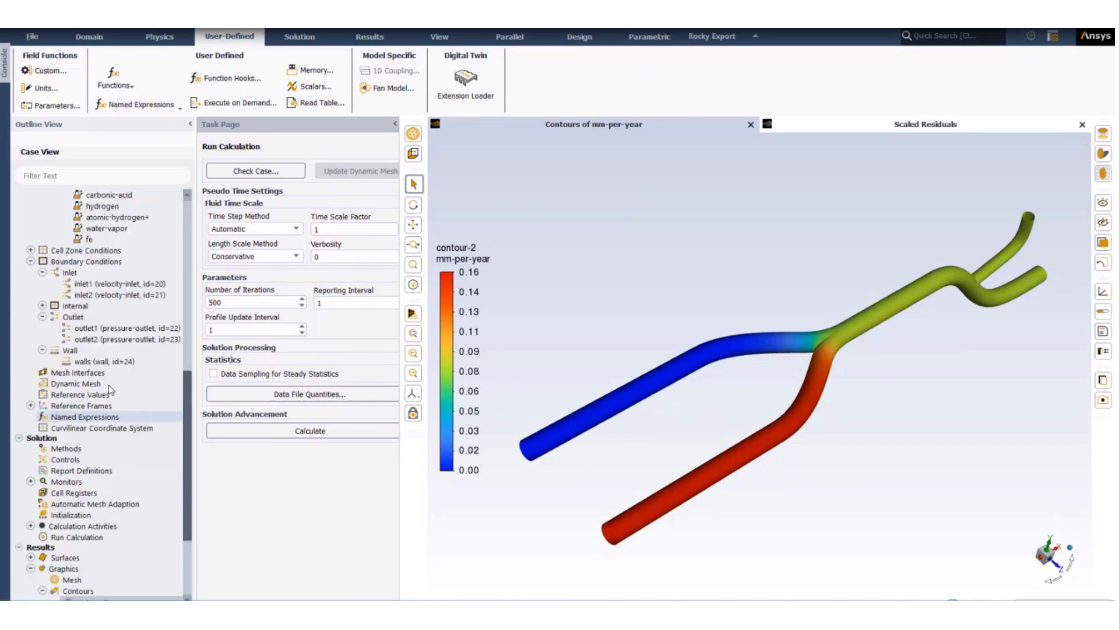
double_click(86, 288)
left_click(288, 212)
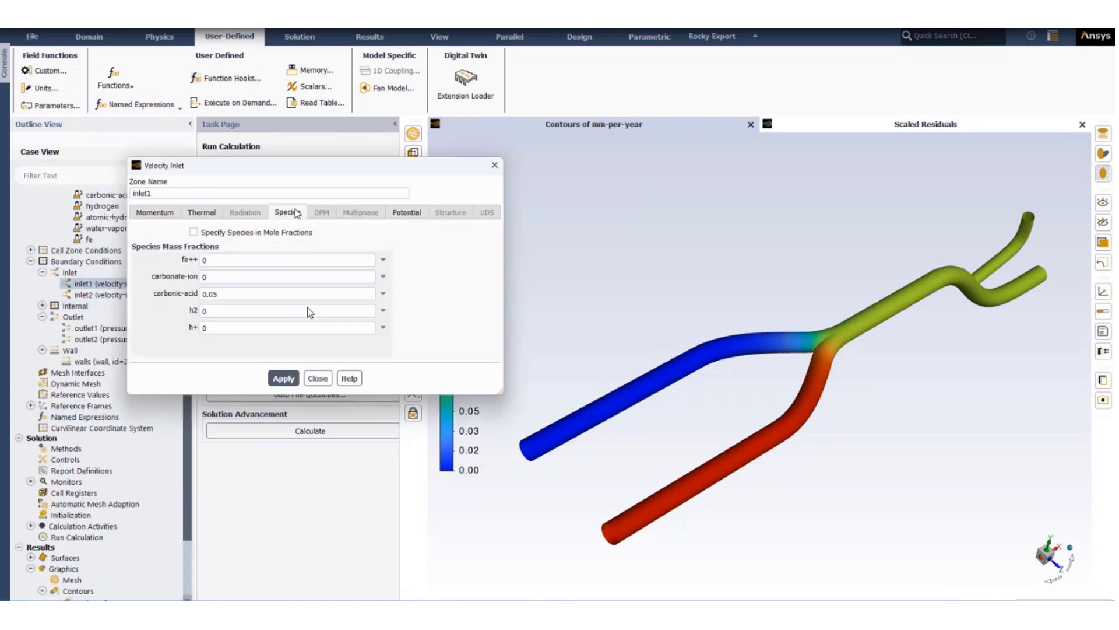
double_click(217, 294)
type("0.05")
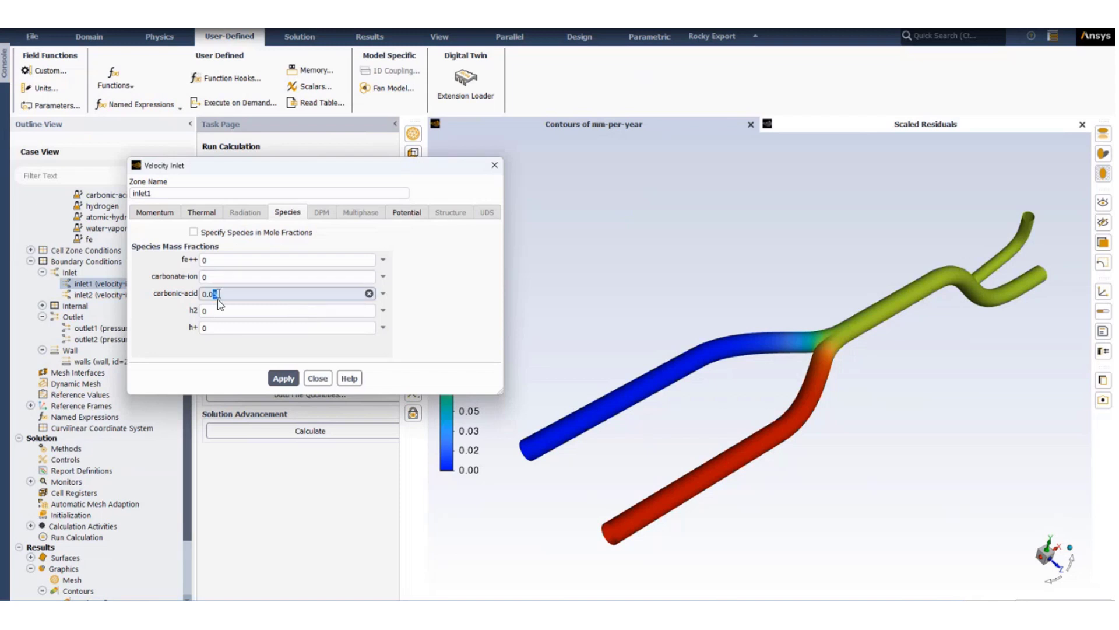
left_click_drag(214, 294, 218, 295)
type("01")
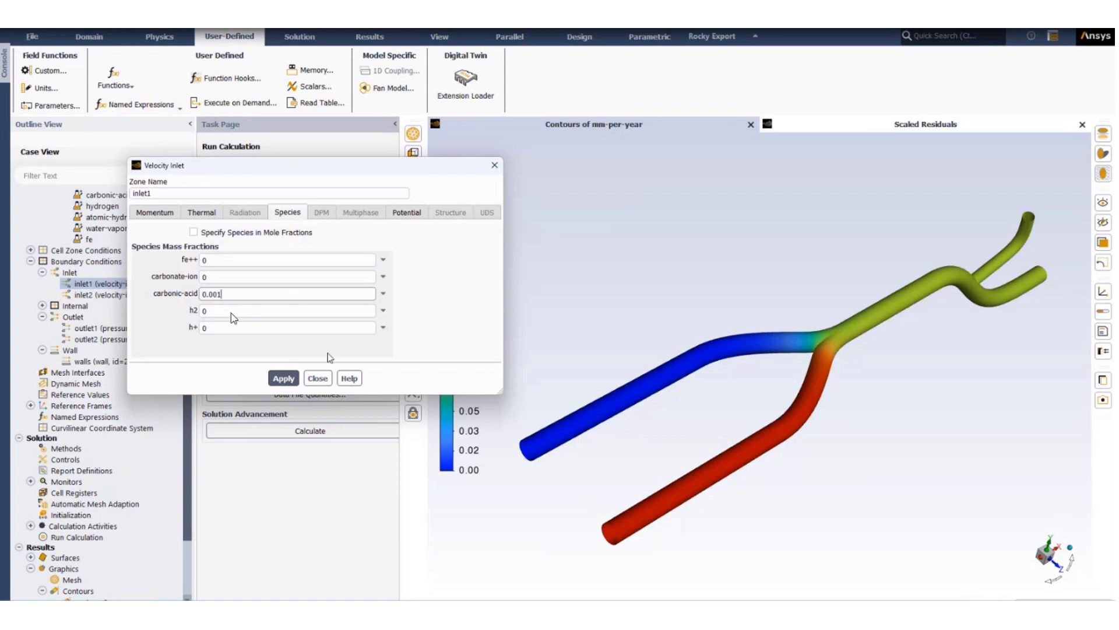
left_click(284, 379)
Step: Close the inlet1 settings, reinitialize the solution discarding old data, and start the calculation
left_click(318, 378)
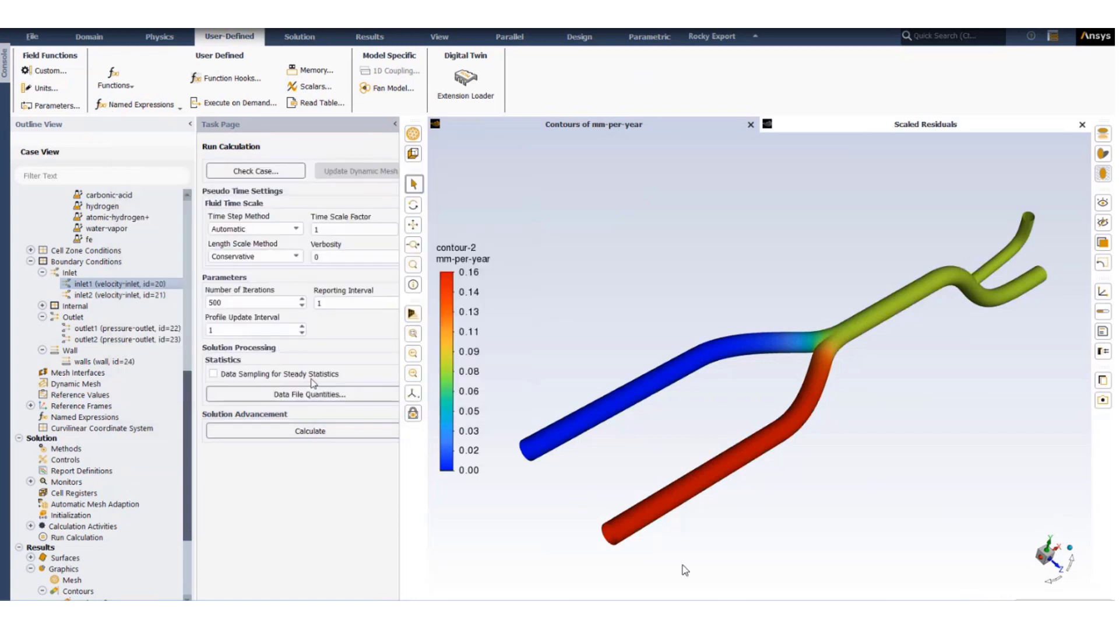
scroll(89, 449, "down", 1)
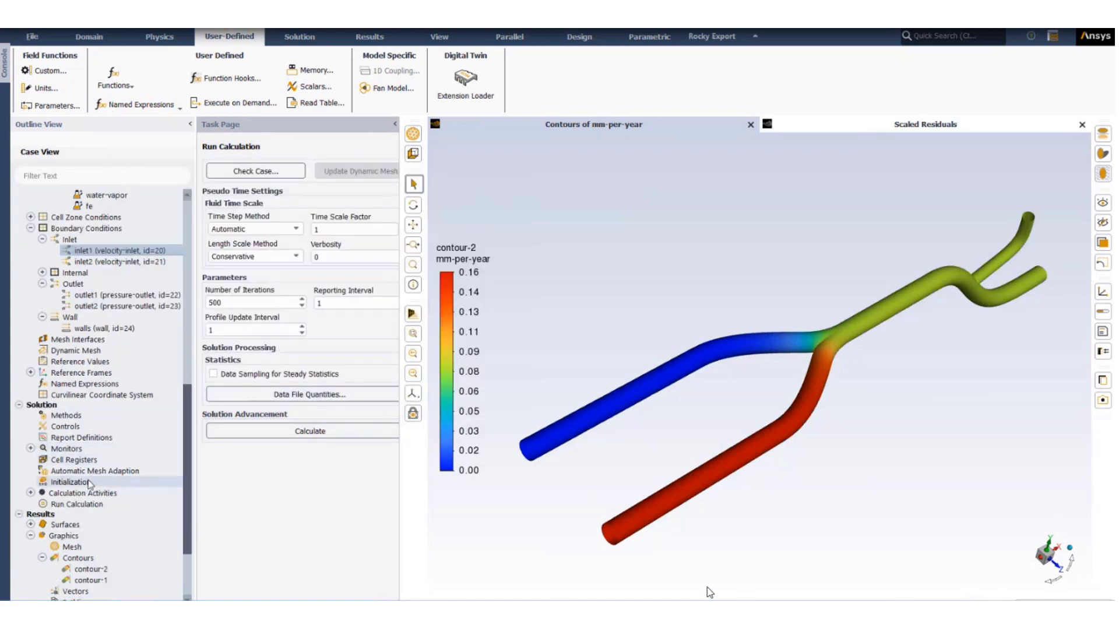
mouse_move(466, 277)
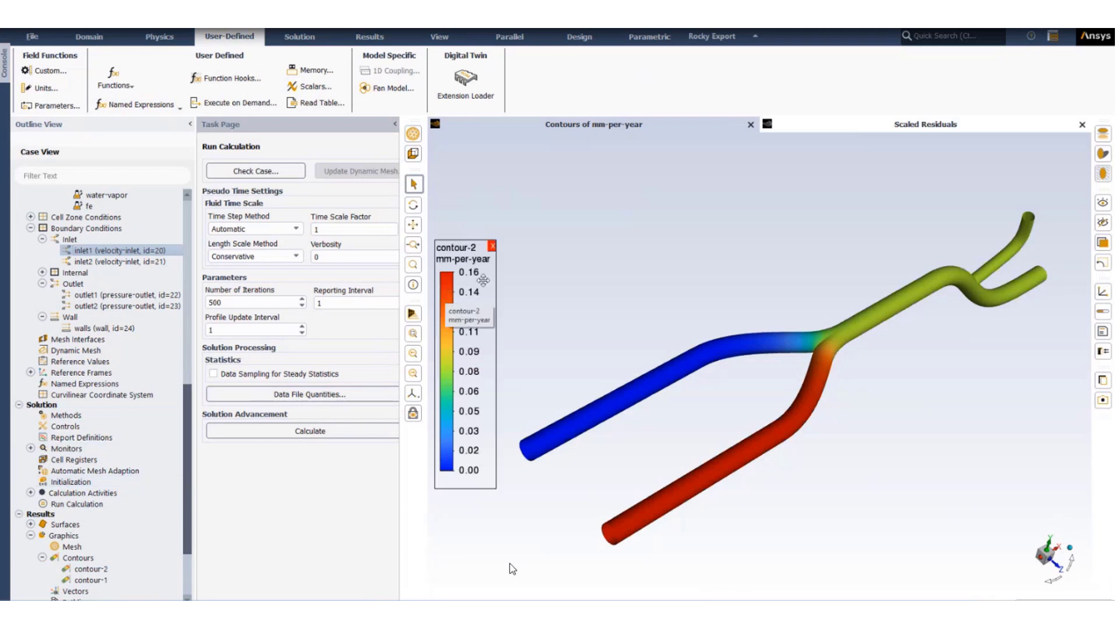
right_click(77, 481)
left_click(118, 490)
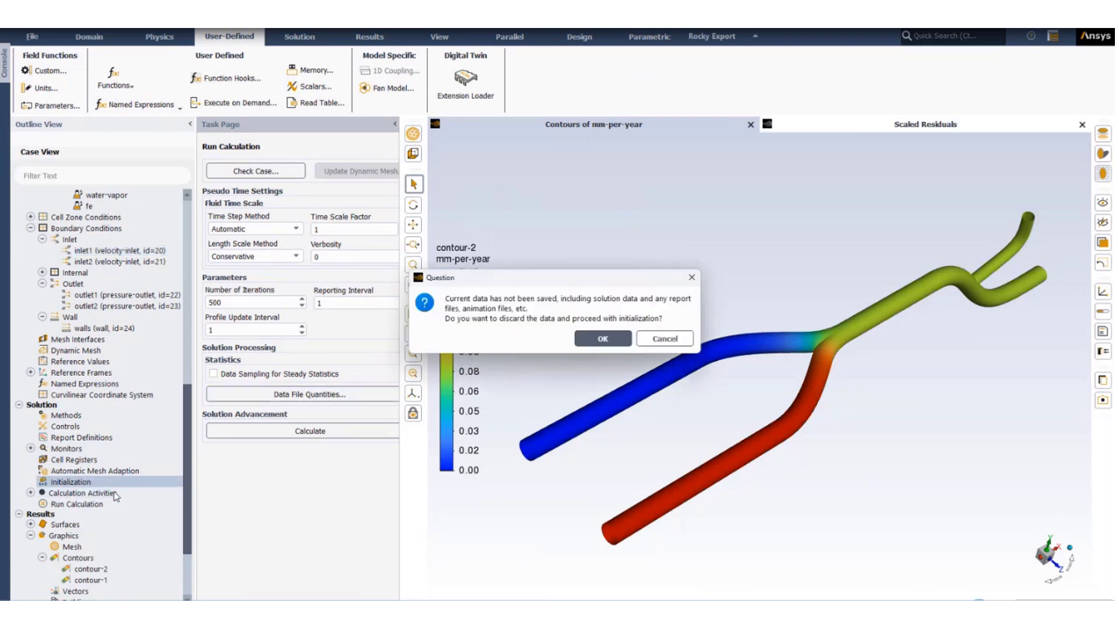
left_click(595, 337)
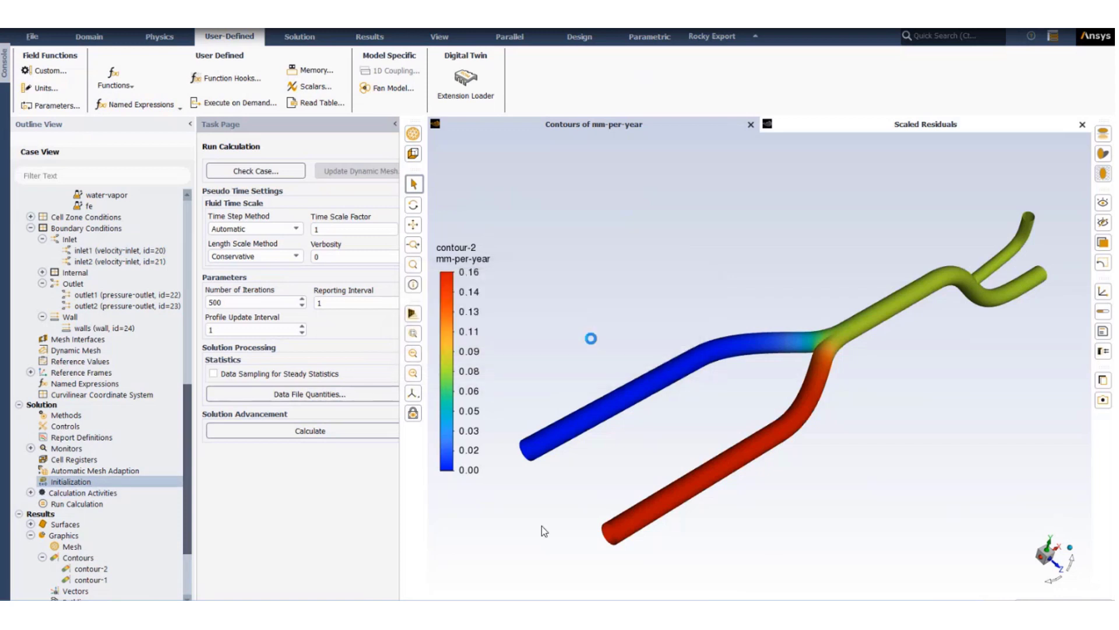
right_click(98, 505)
left_click(127, 513)
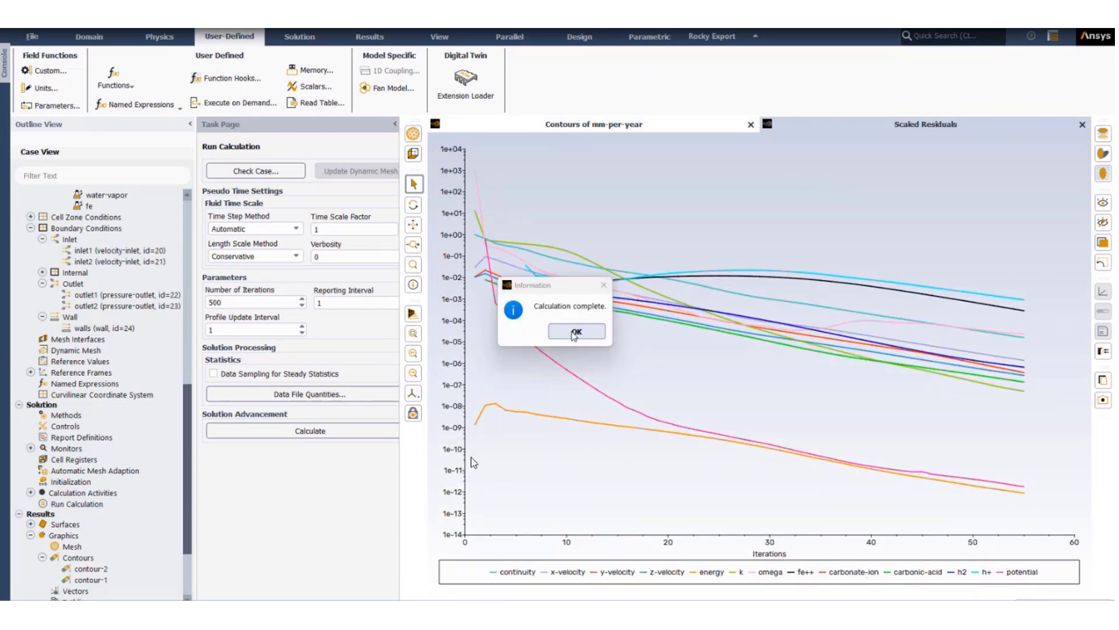
Step: Redraw contour-2 mm-per-year on the walls from the rerun, now peaking near 0.00338
left_click(575, 332)
scroll(98, 505, "down", 2)
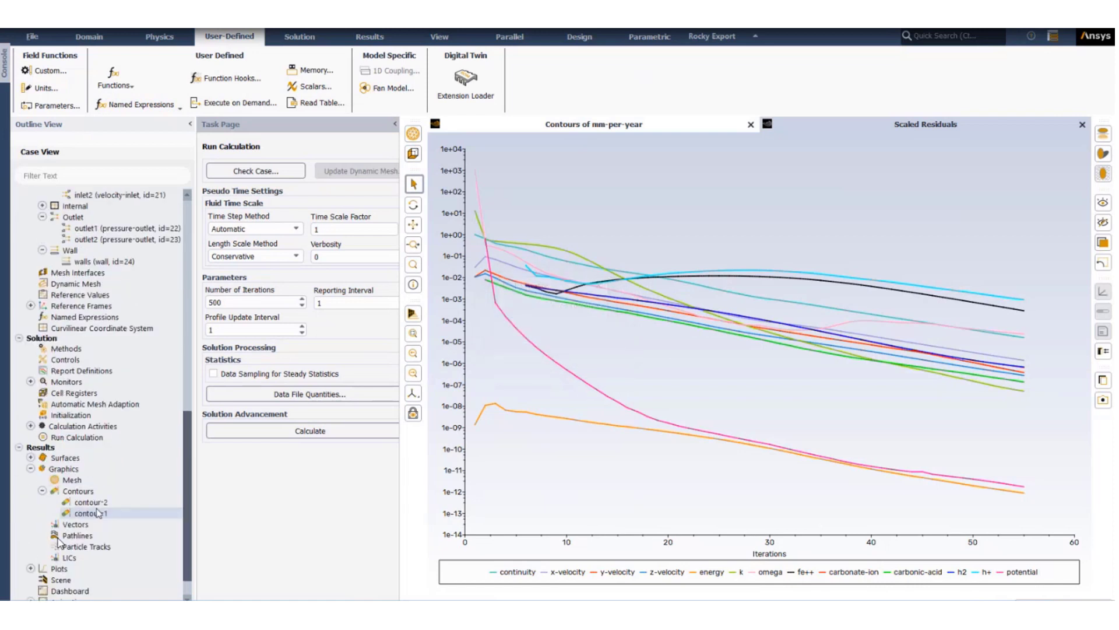
double_click(93, 502)
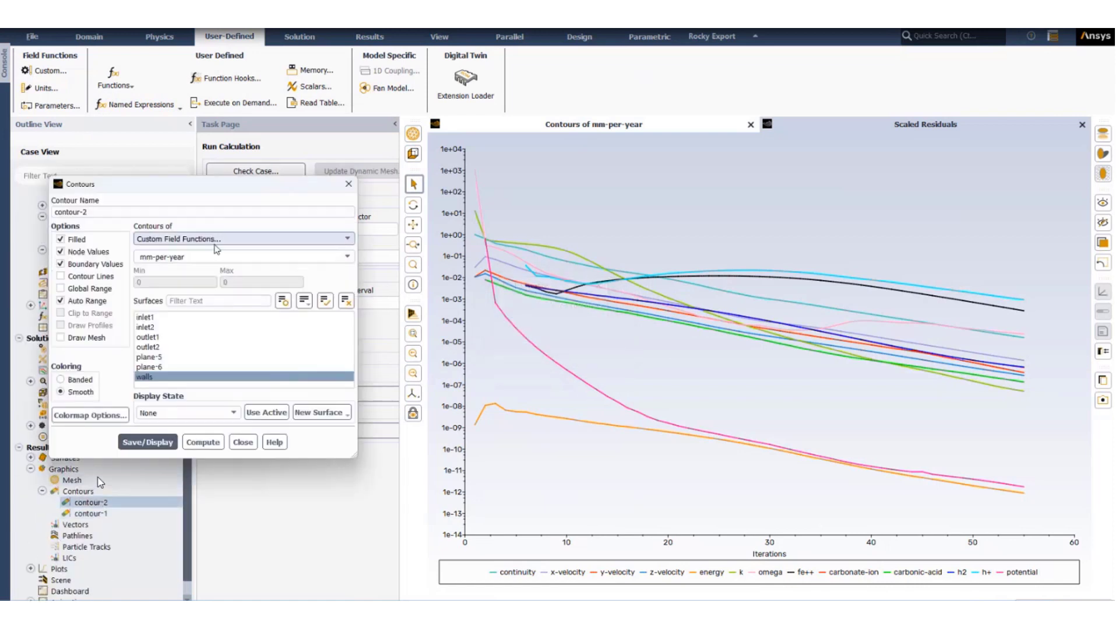
left_click(187, 257)
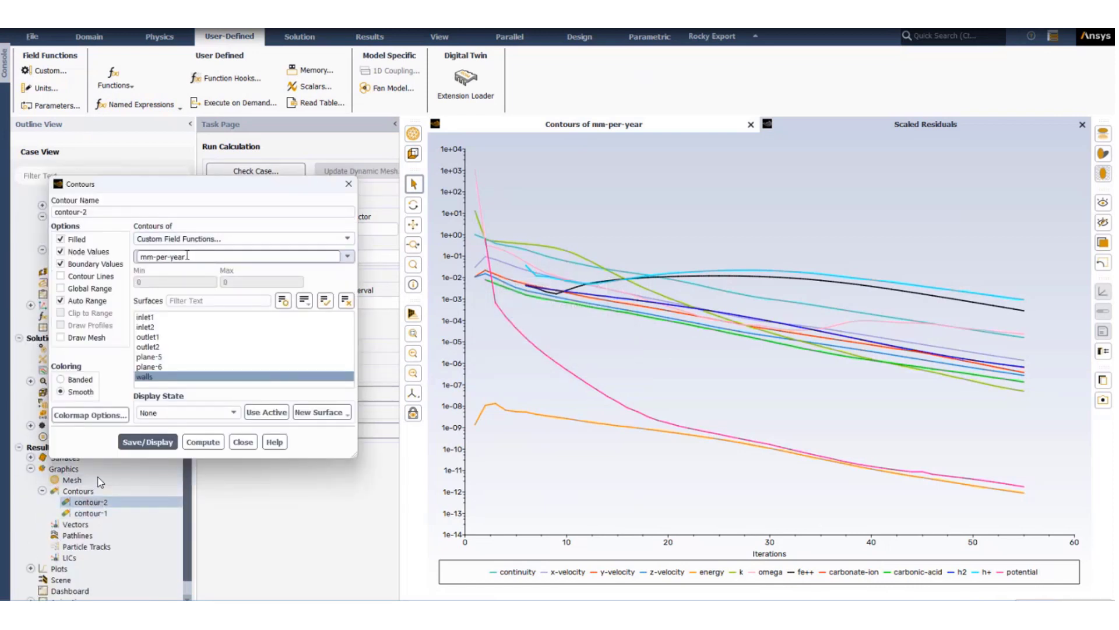
left_click(153, 442)
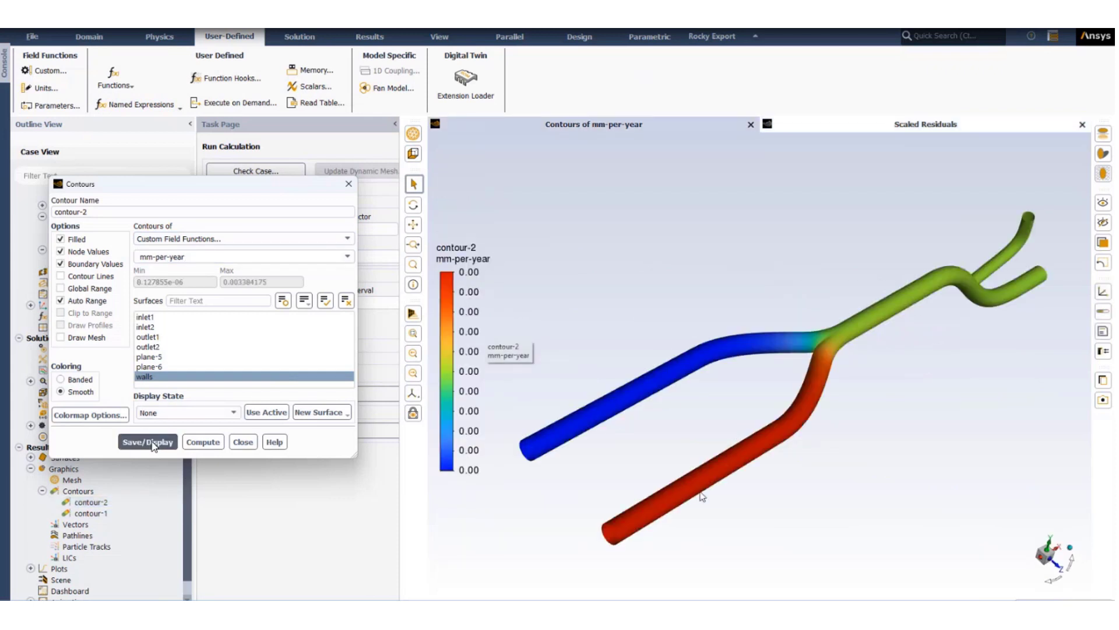
left_click(483, 350)
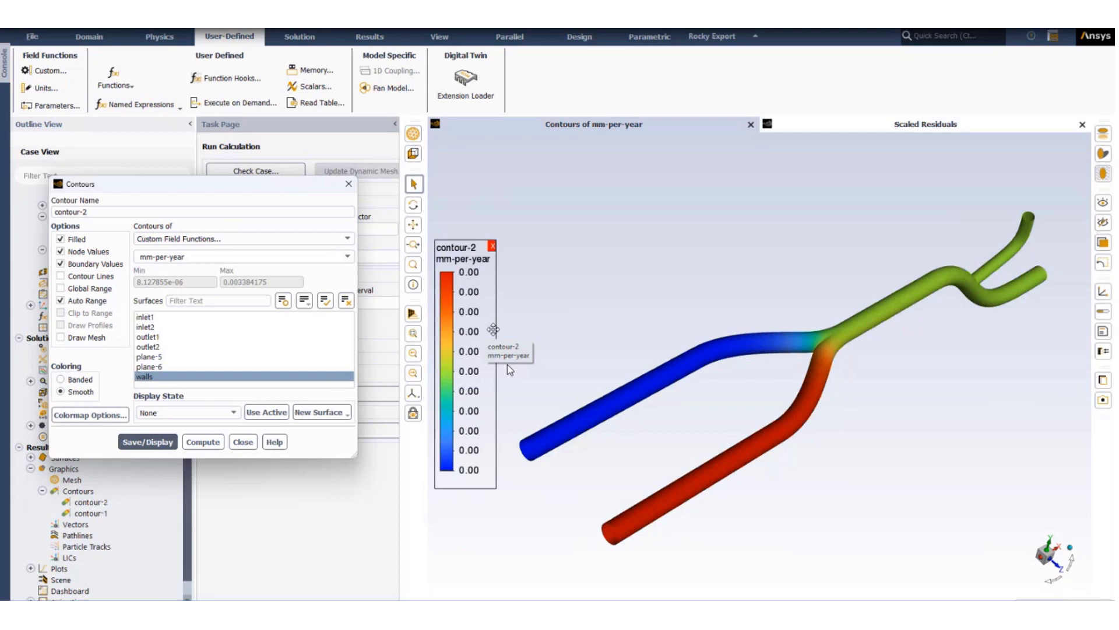
Step: Format the contour legend as exponential with precision 3, reading 8.128e-06 to 3.384e-03
left_click(458, 290)
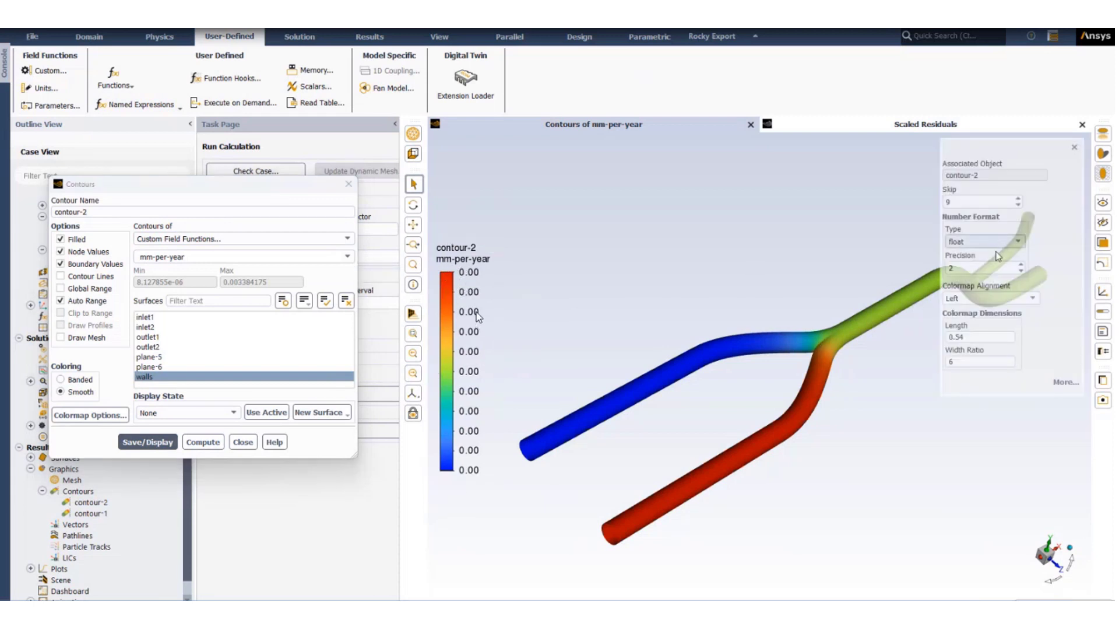
left_click(1021, 264)
left_click(991, 241)
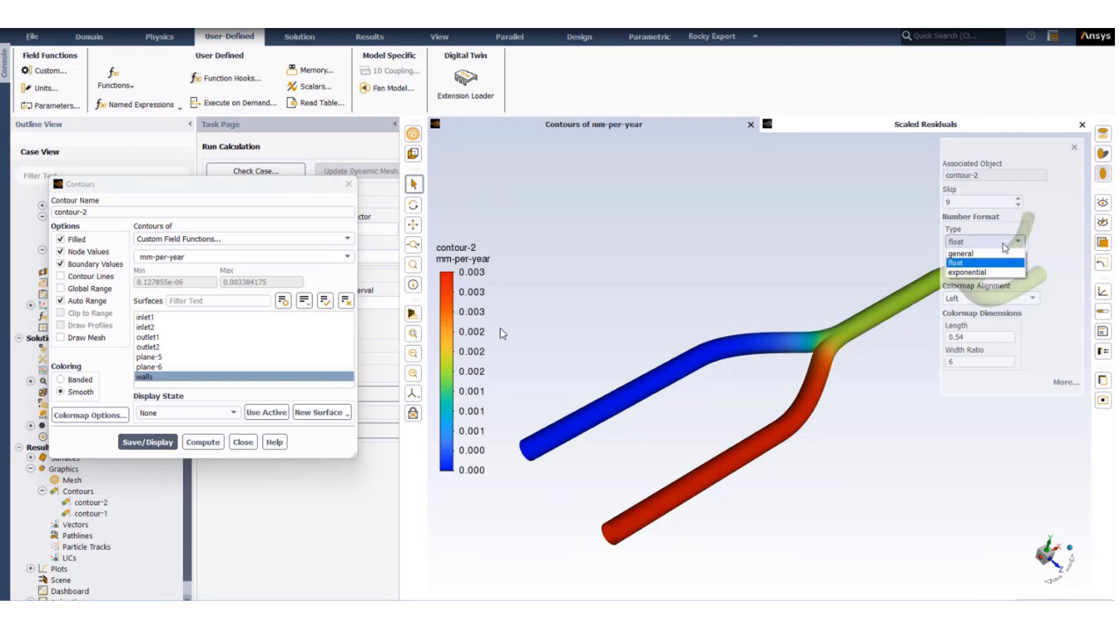
left_click(970, 273)
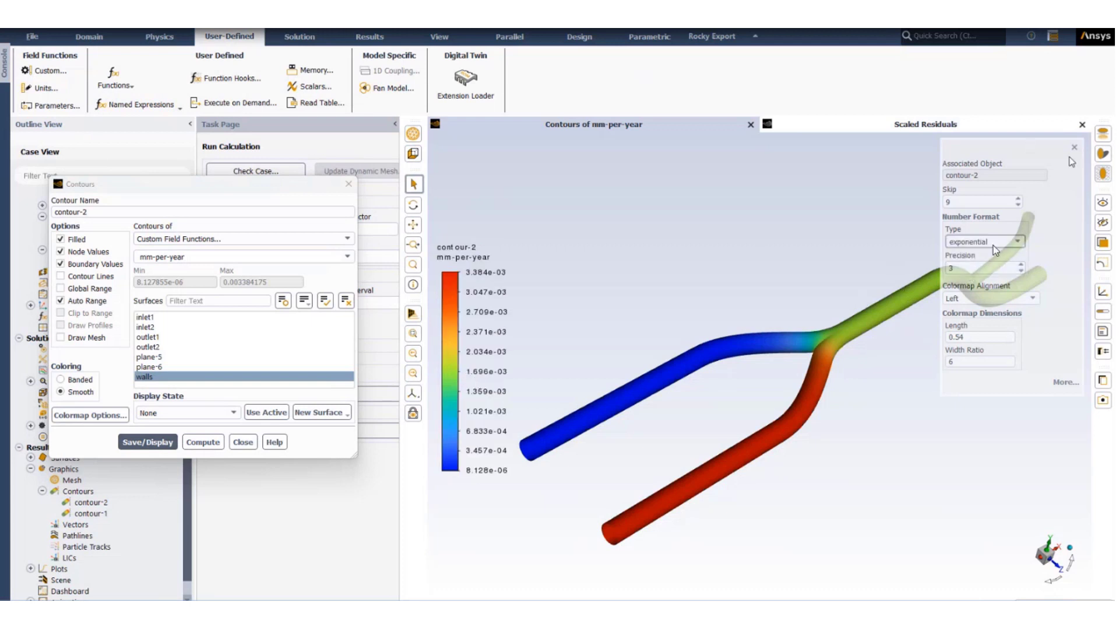
left_click(1074, 147)
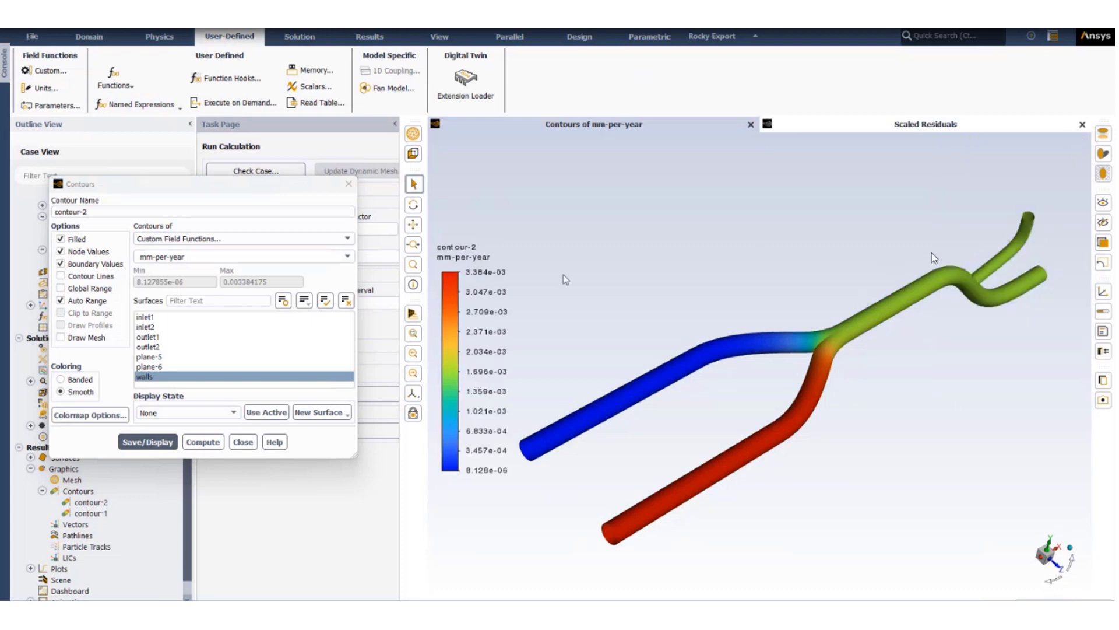